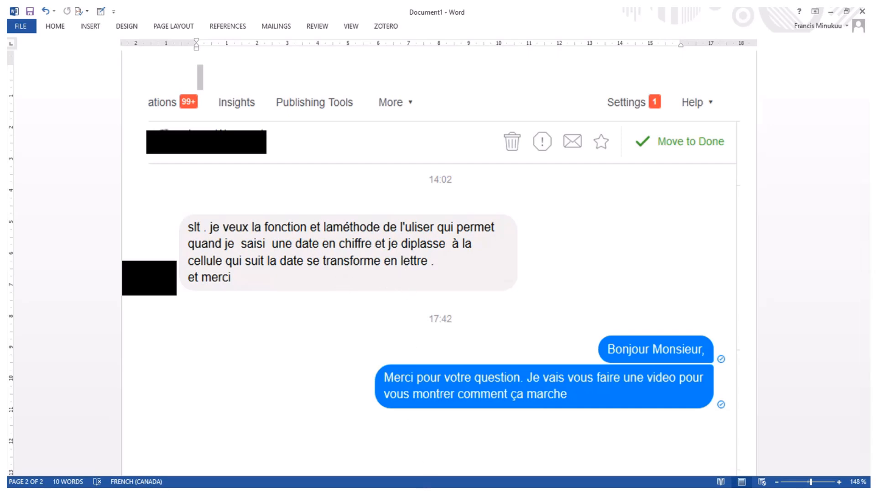
Step: Switch to the blank Excel worksheet
key("alt+Tab")
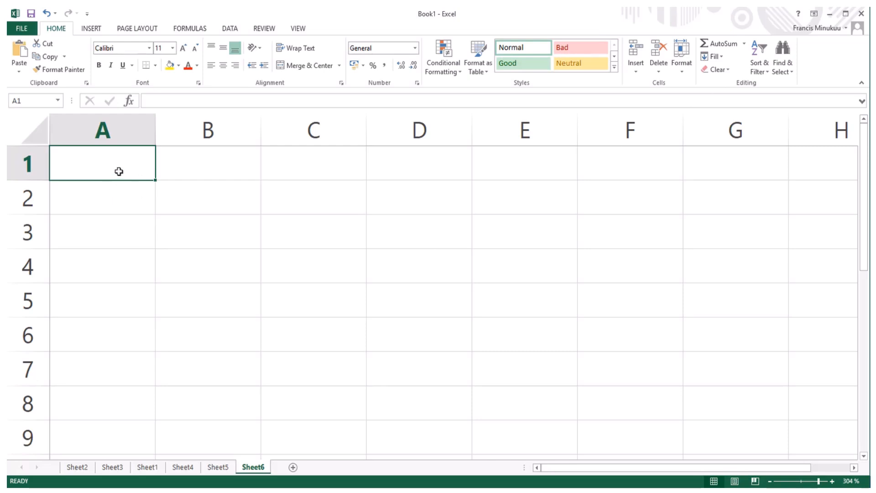
left_click(121, 196)
left_click(122, 235)
left_click(114, 165)
left_click(128, 194)
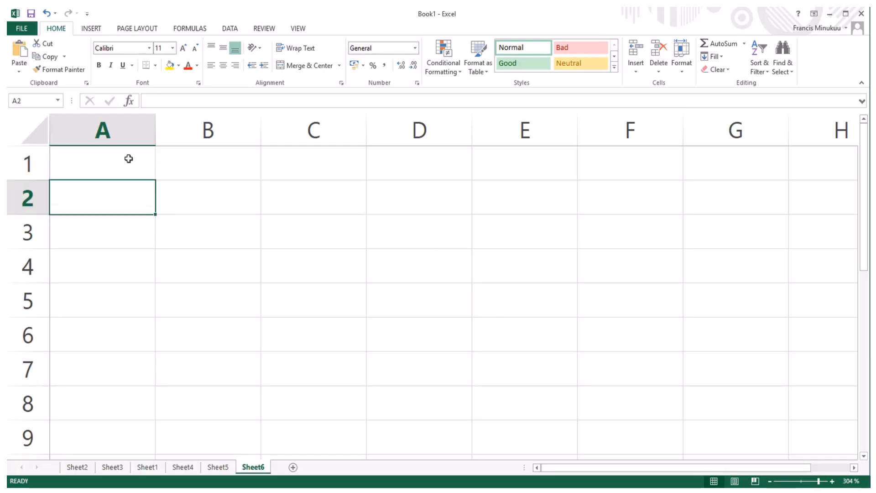
left_click(125, 127)
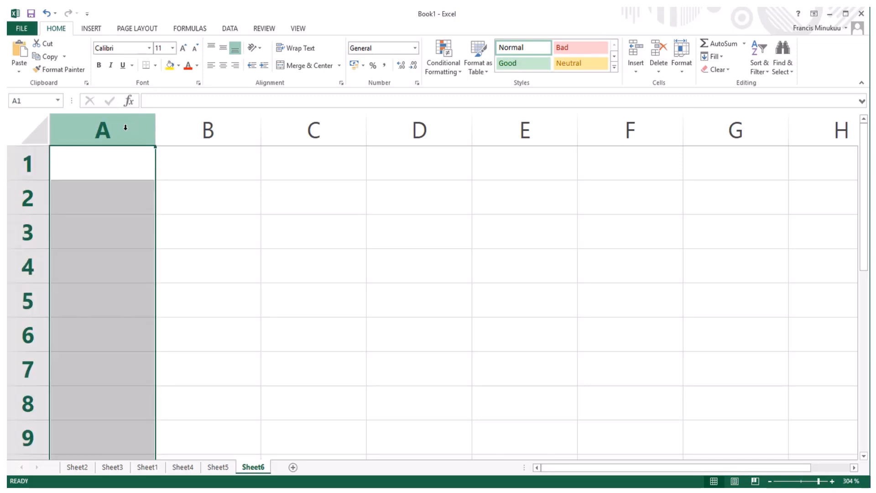
Step: Enter the heading "Date du patient" in cell A1 and widen column A to fit it
left_click(124, 167)
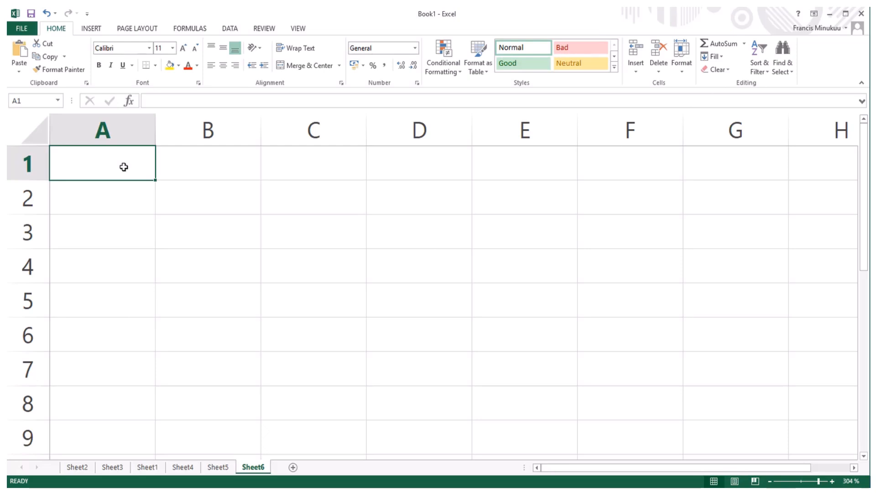
type("Date du ")
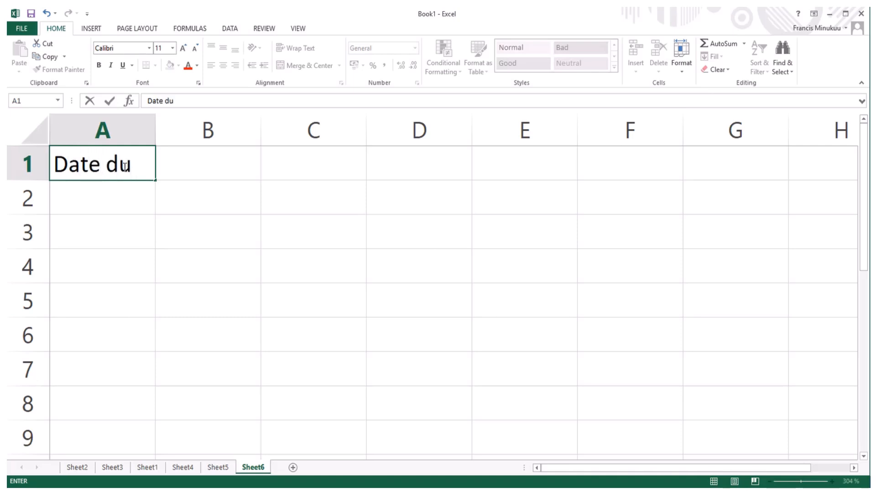
type("patien")
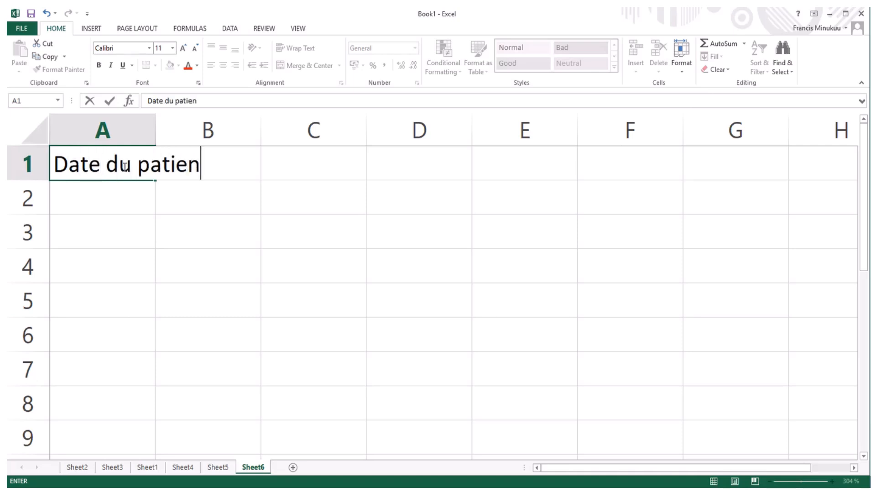
type("t")
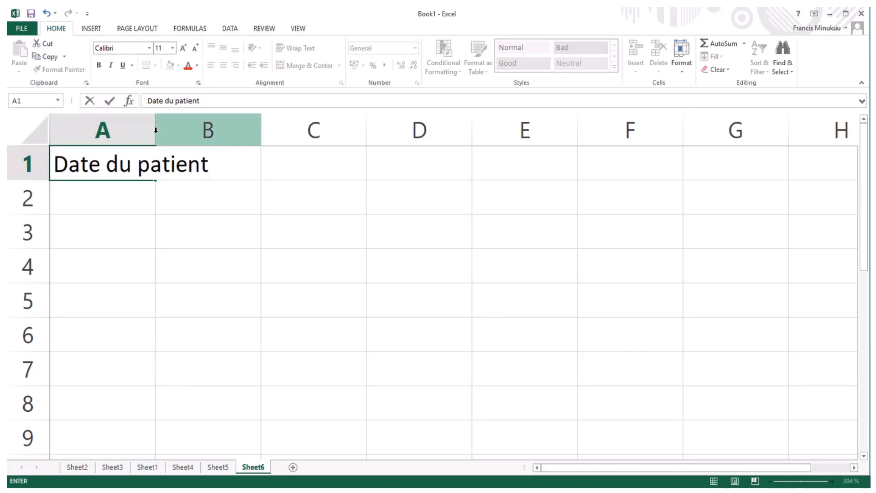
left_click(190, 219)
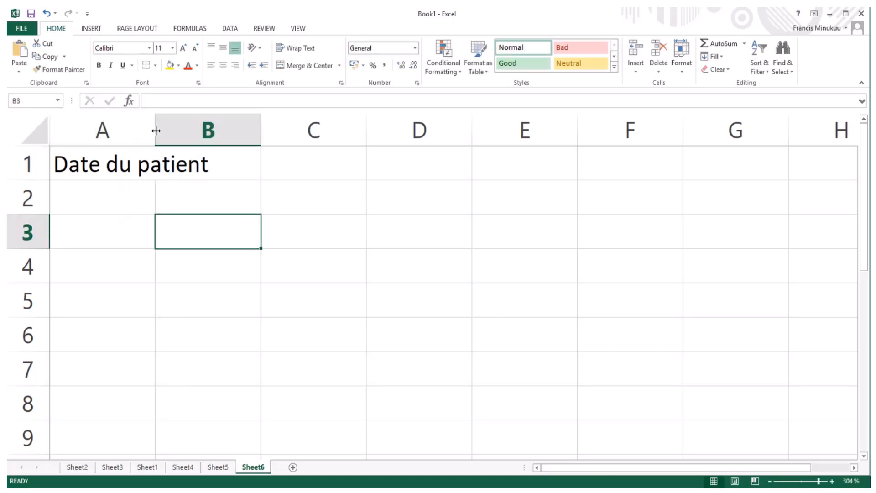
left_click_drag(155, 130, 221, 134)
Step: Enter the date 25/04/2019 in cell A2, below the "Date du patient" heading
left_click(158, 199)
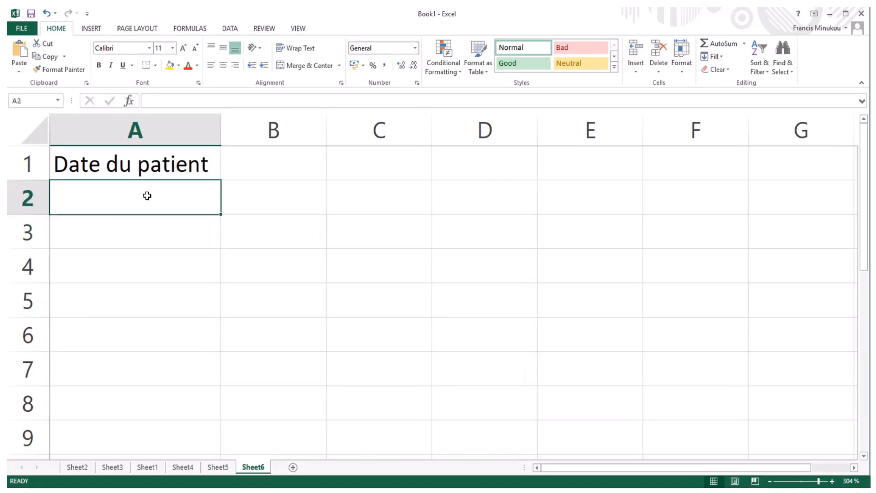
left_click(153, 234)
left_click(146, 199)
type("25/")
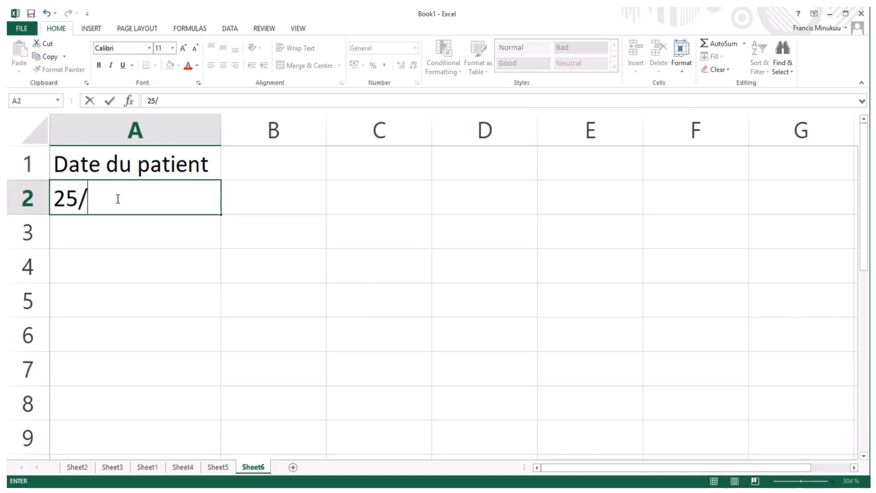
type("04/2019")
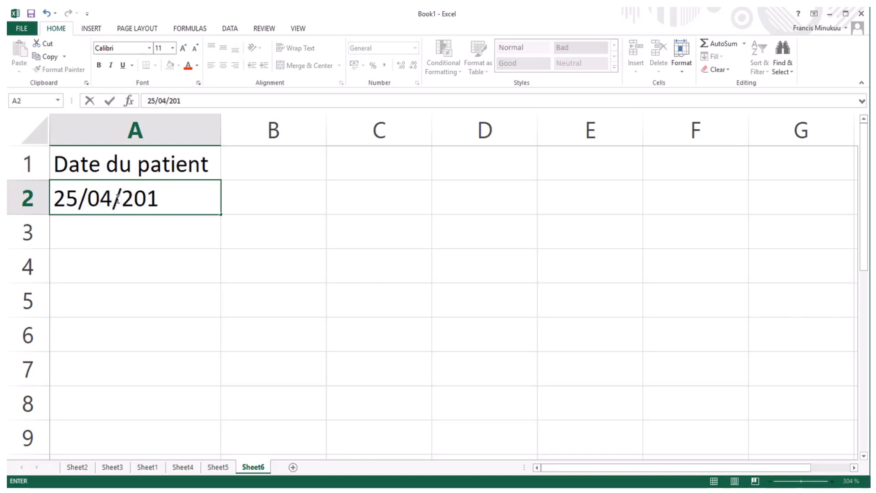
left_click(119, 231)
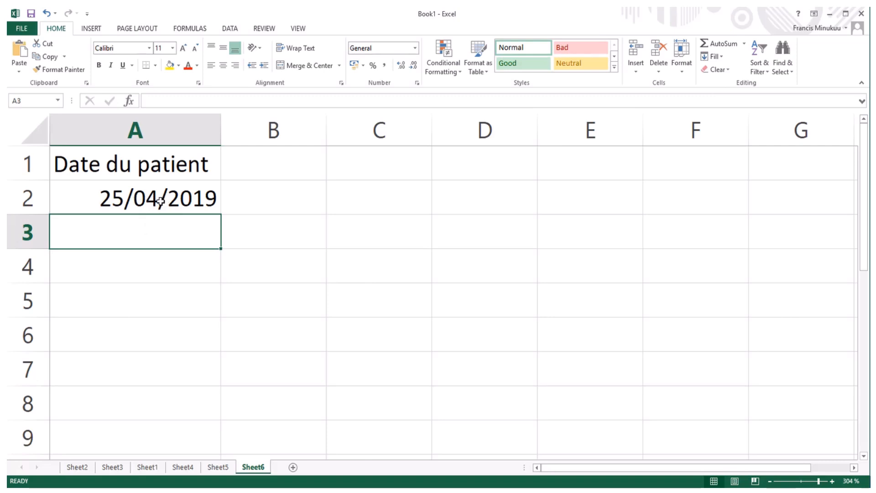
Step: Enter the date with its month written out, "25 avril 2019", in cell A3
double_click(150, 236)
type("25 av")
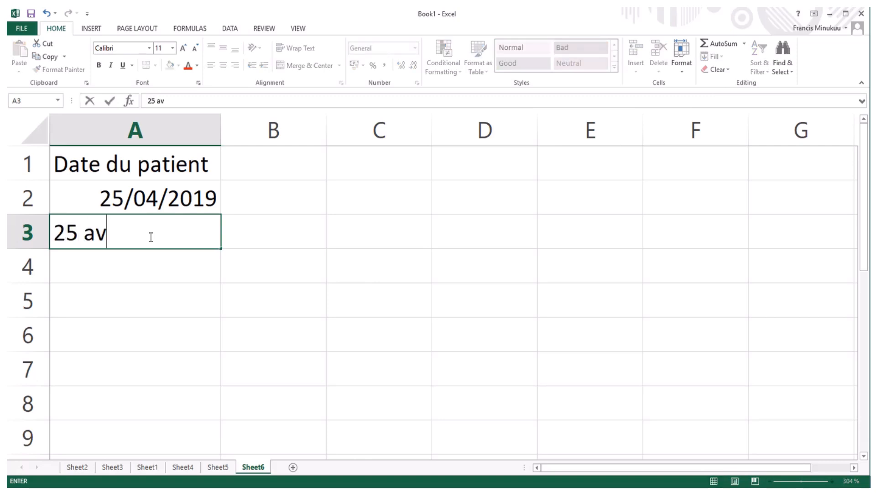
type("ril 2019")
left_click(160, 263)
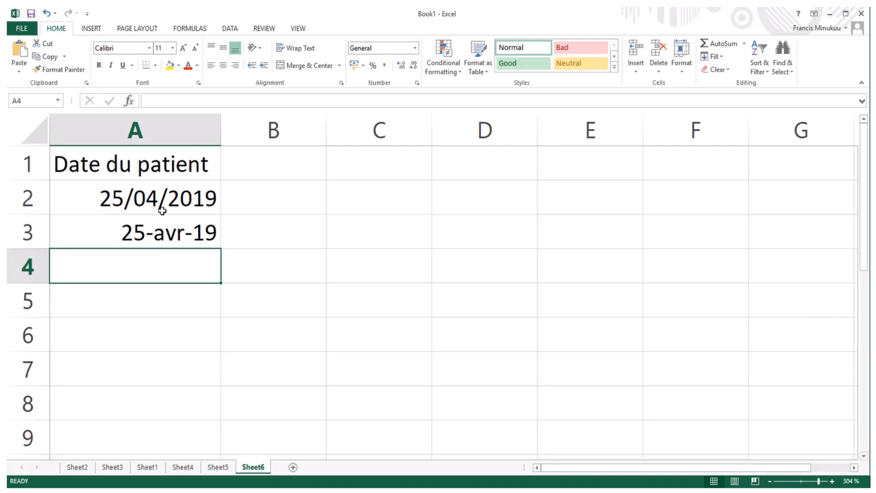
left_click(168, 238)
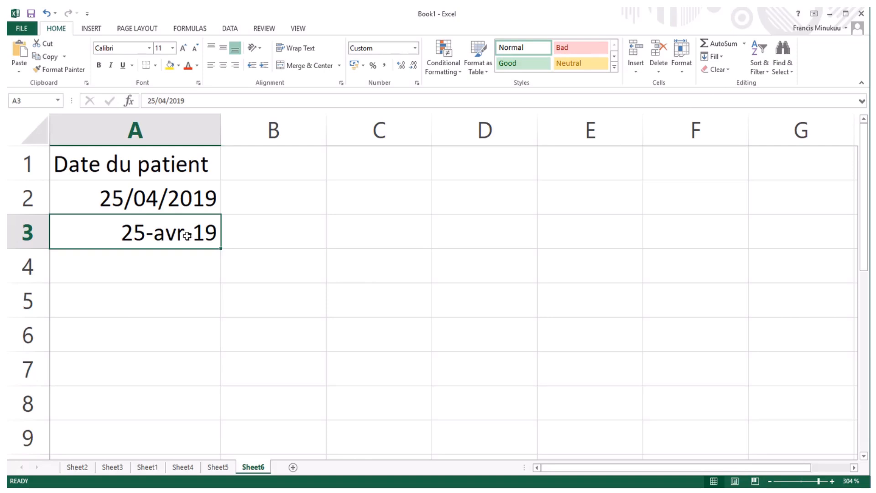
left_click(163, 208)
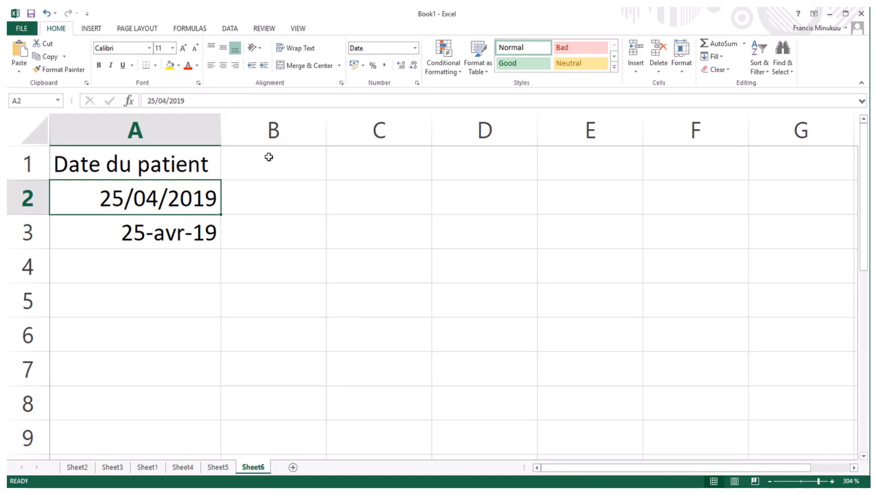
left_click(271, 170)
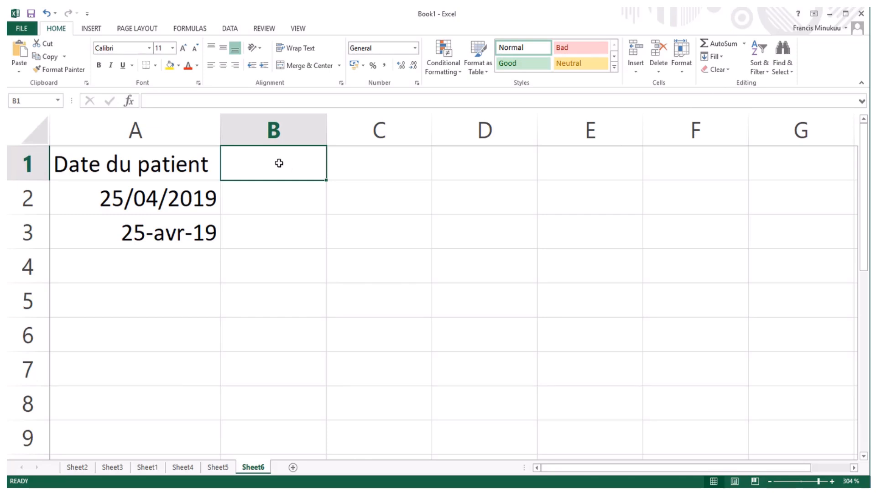
left_click(195, 166)
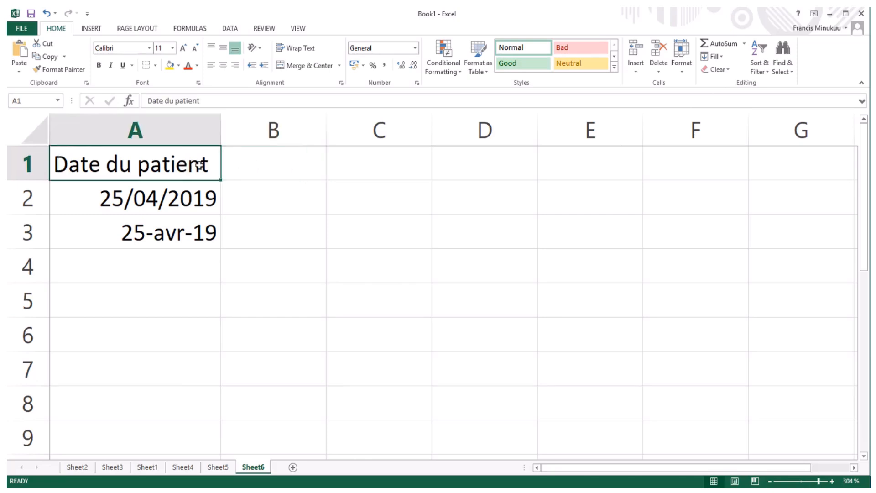
left_click(266, 162)
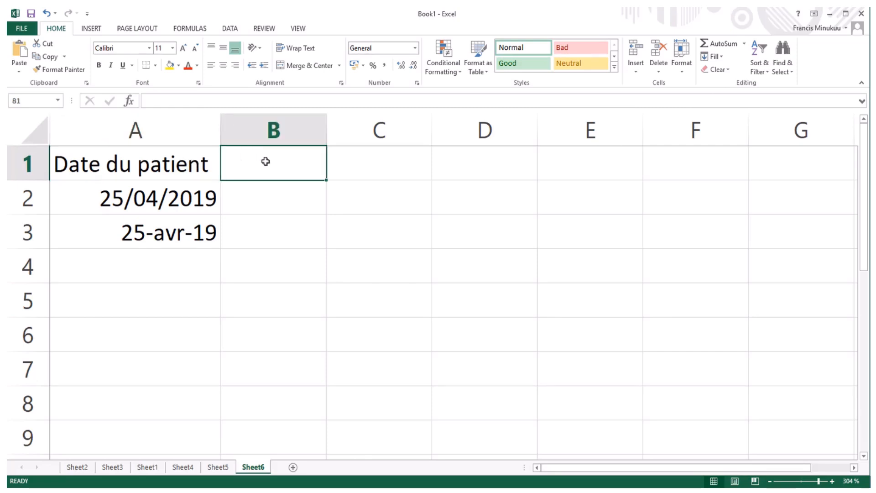
double_click(291, 163)
type("Dq")
key("BackSpace")
key("BackSpace")
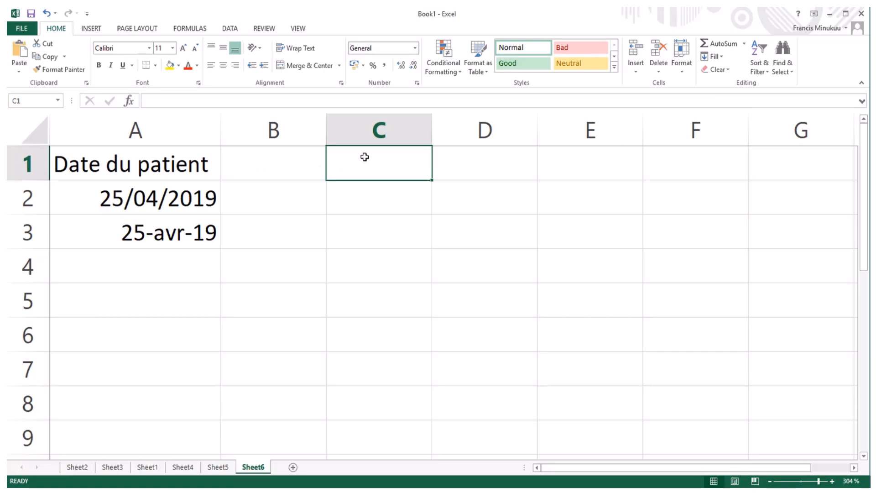
Step: Enter the abbreviated heading "DDN" in cell C1
type("D")
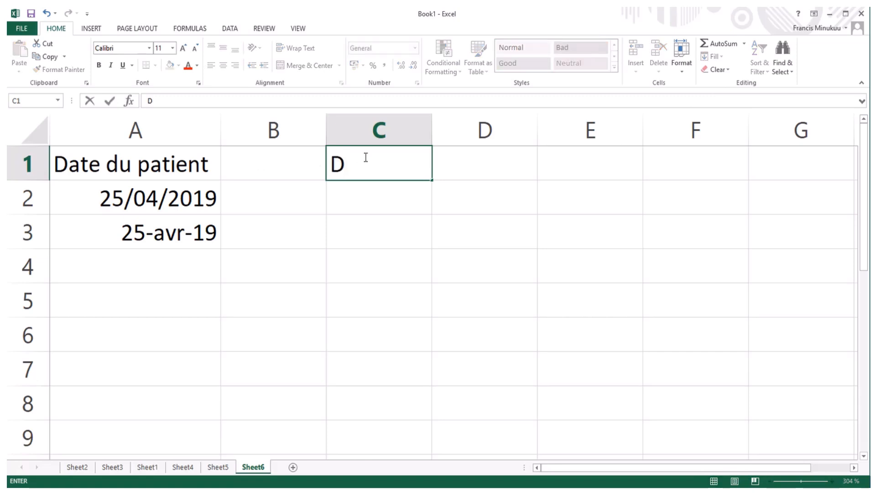
type("ate de ")
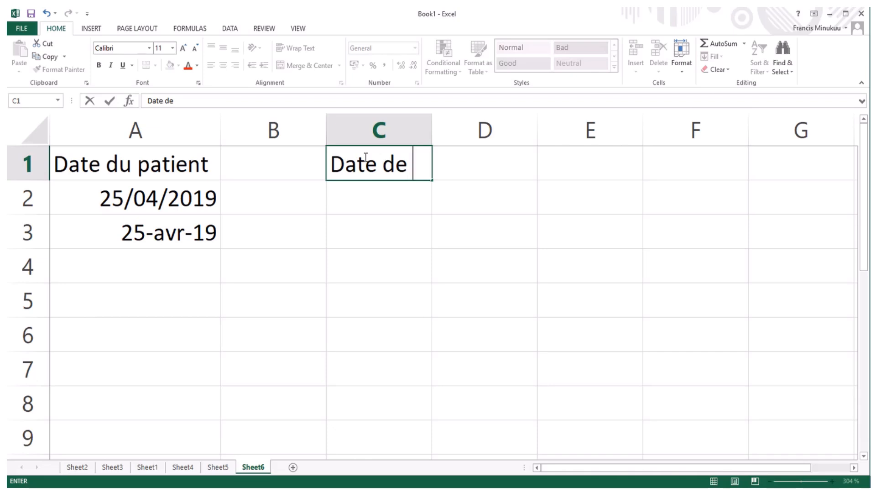
type("na")
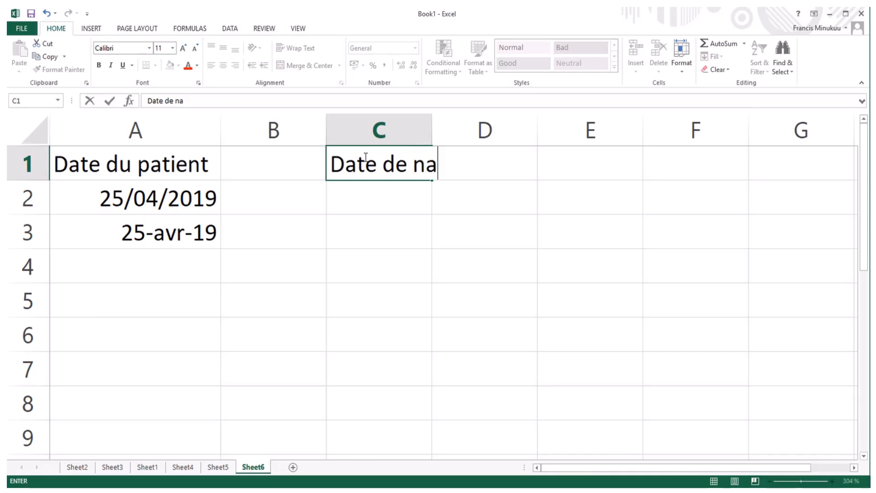
key("BackSpace")
key("BackSpace")
key("BackSpace")
key("BackSpace")
key("BackSpace")
key("BackSpace")
key("BackSpace")
key("BackSpace")
key("BackSpace")
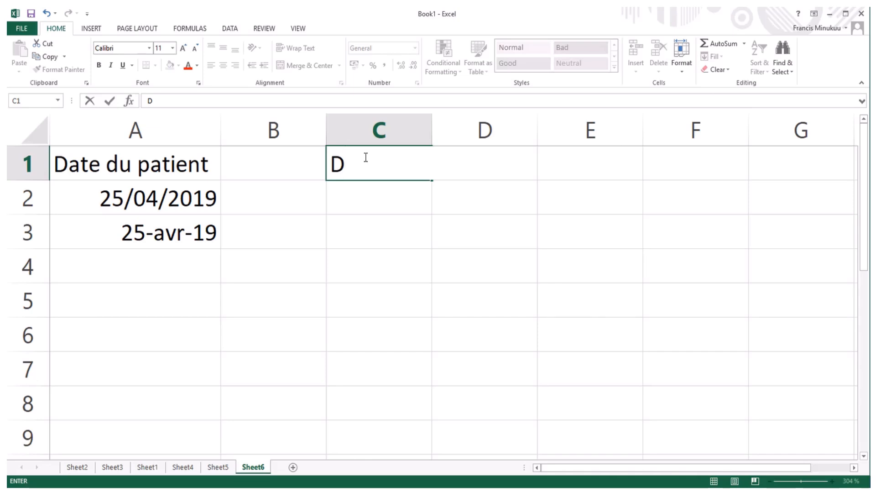
type("DN")
Step: Enter the patient's full date of birth in numeric day/month/year form in cell C2
left_click(382, 199)
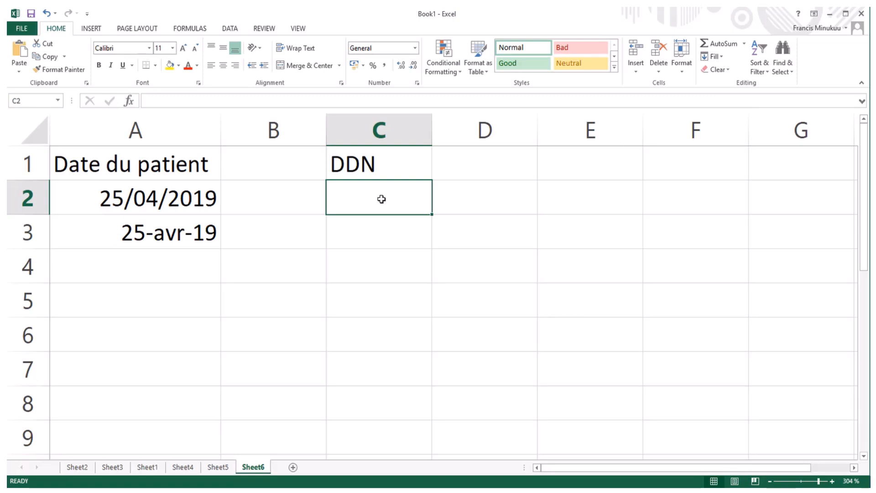
type("25/")
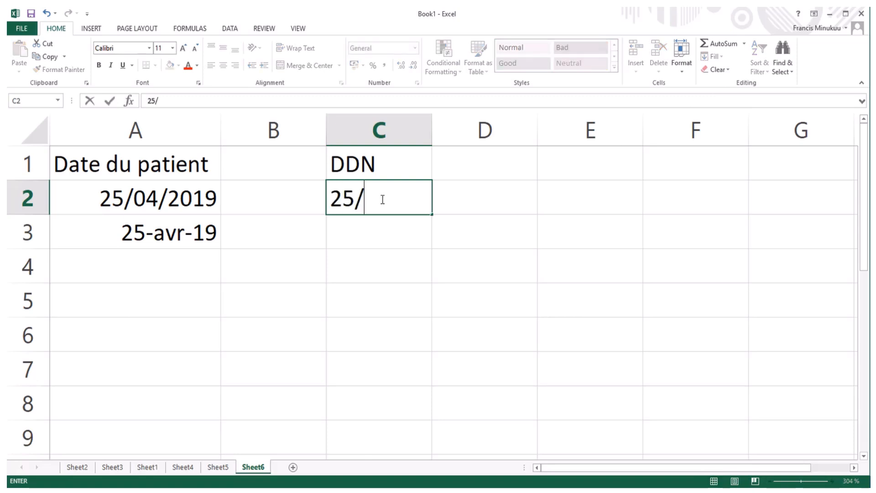
type("05/")
type("1")
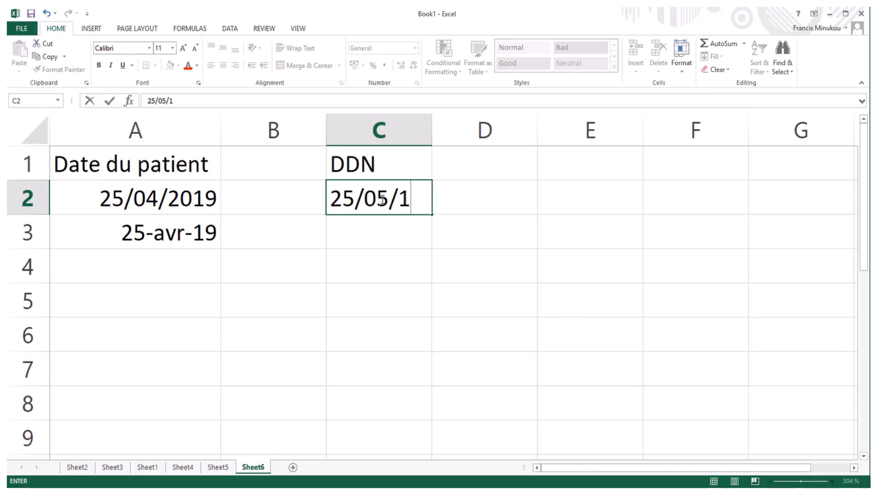
type("993")
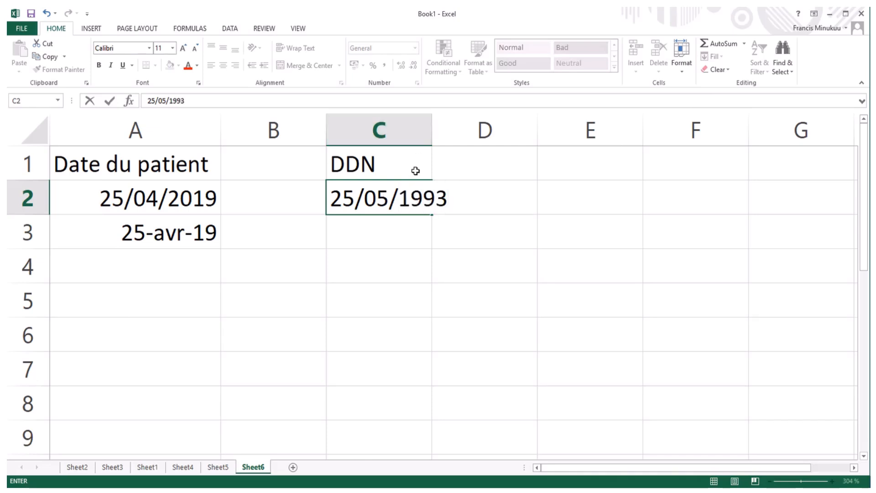
left_click(430, 136)
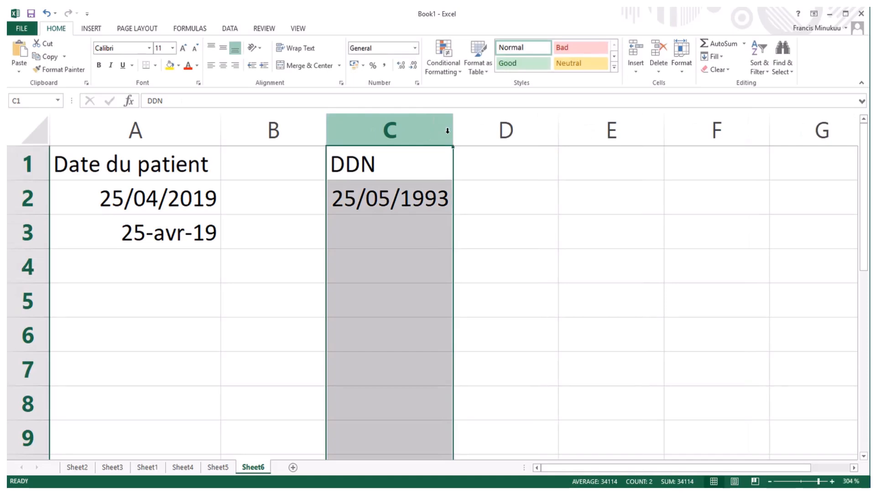
left_click(478, 180)
left_click(413, 221)
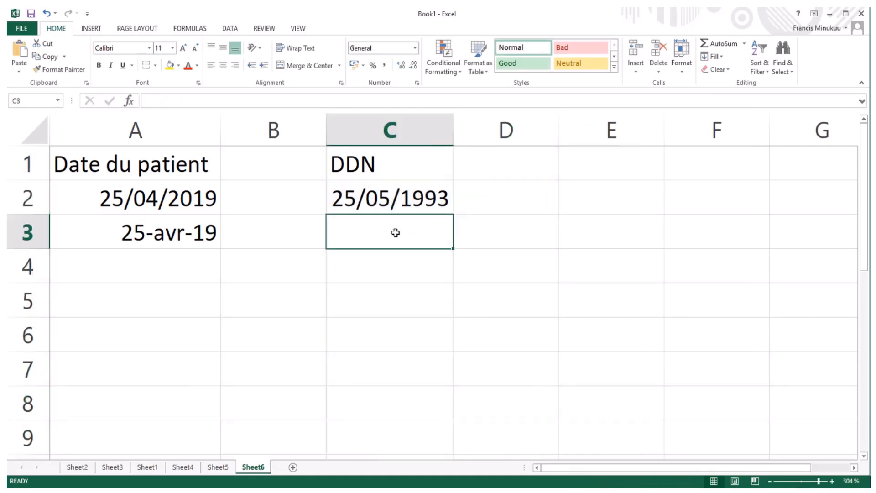
left_click(385, 113)
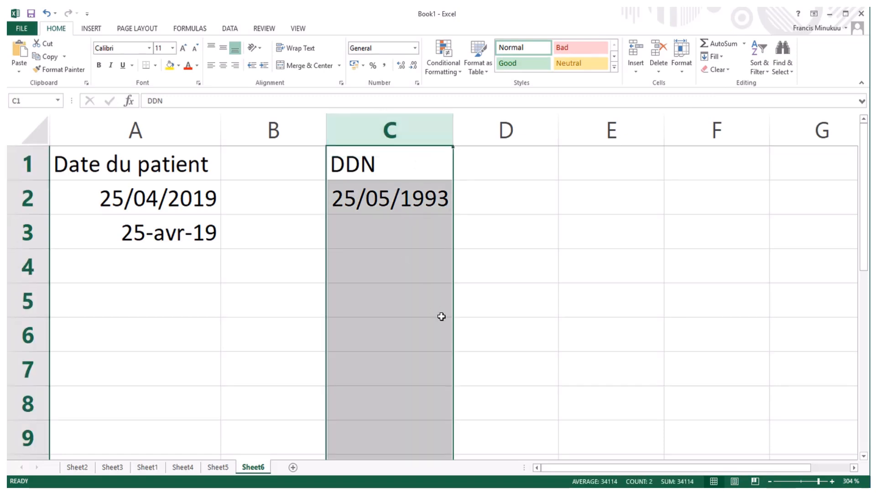
left_click(407, 237)
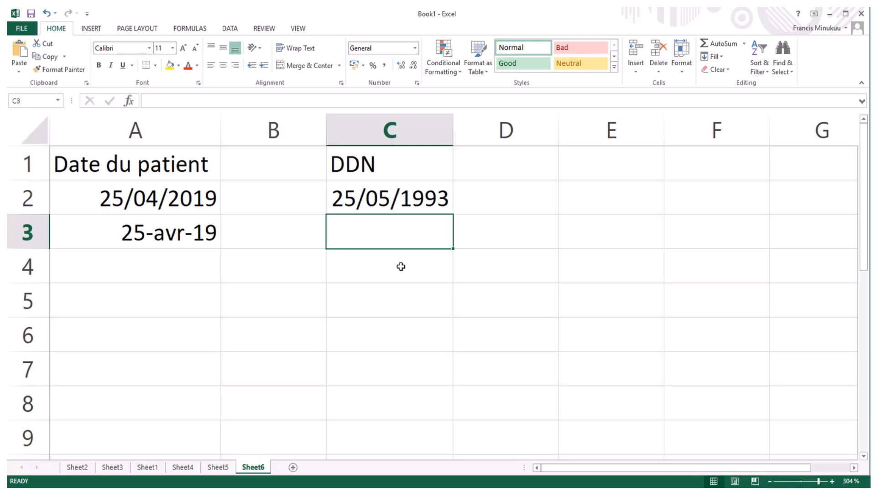
left_click(489, 234)
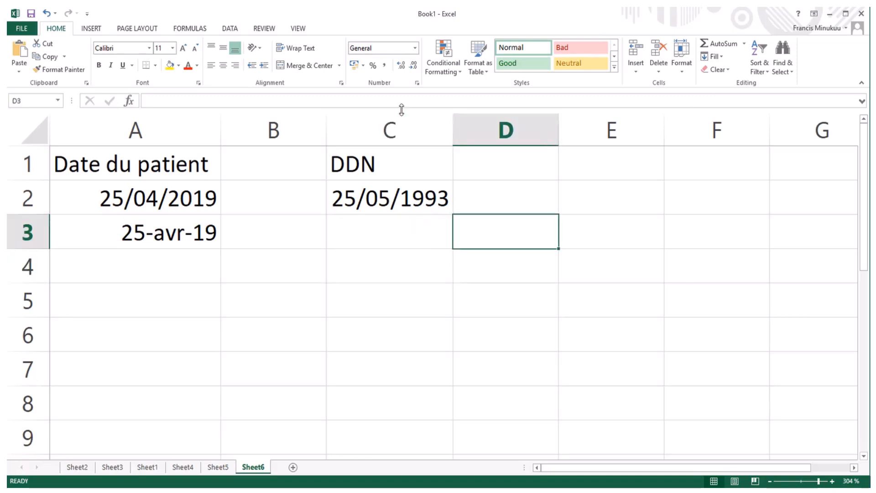
left_click(402, 113)
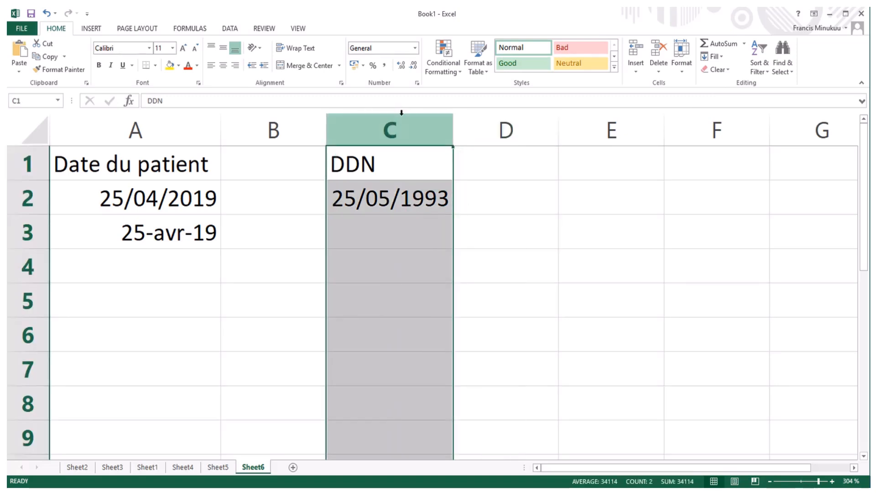
left_click_drag(492, 197, 414, 139)
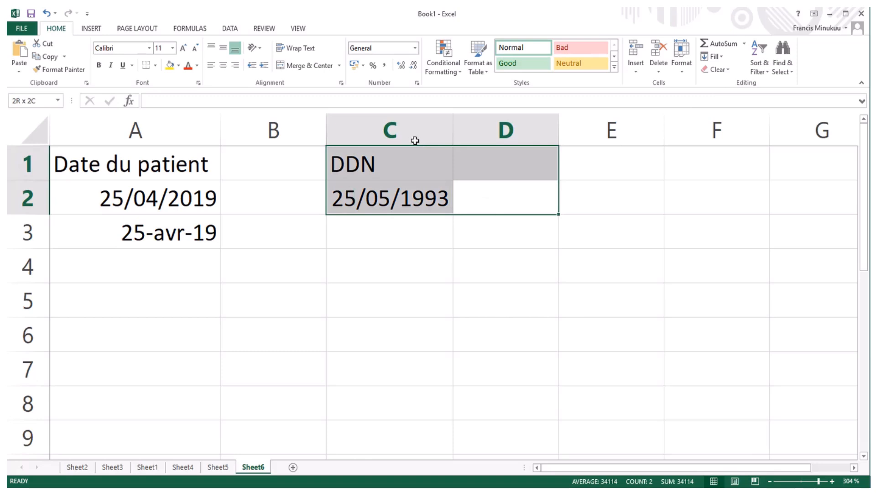
Step: Format the whole of column C as dates of the type "14 mars 2012" and widen the column slightly to fit
left_click(403, 113)
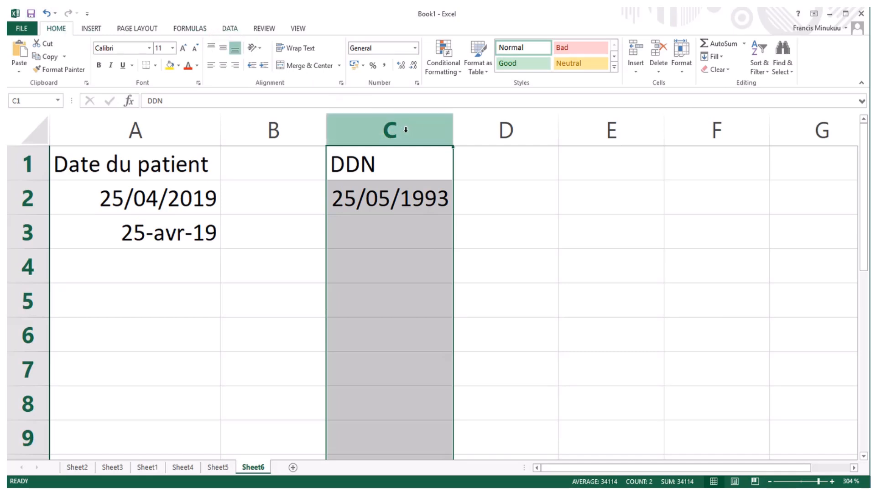
left_click(550, 317)
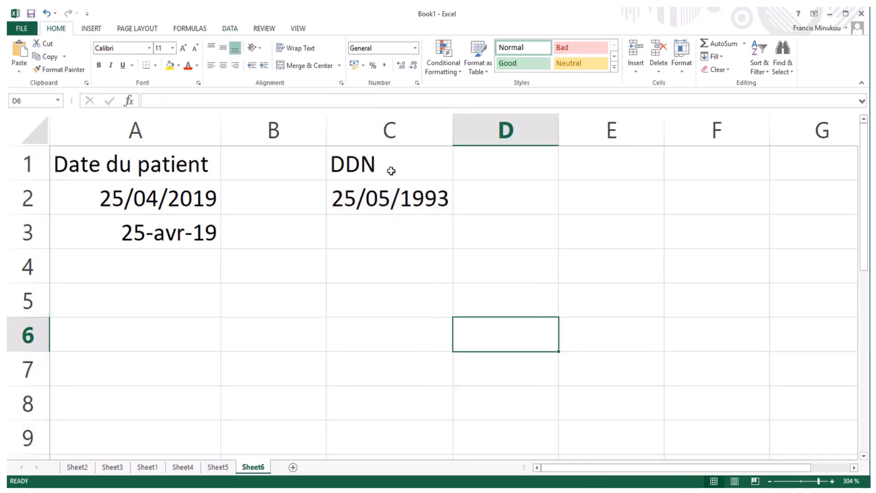
left_click(382, 114)
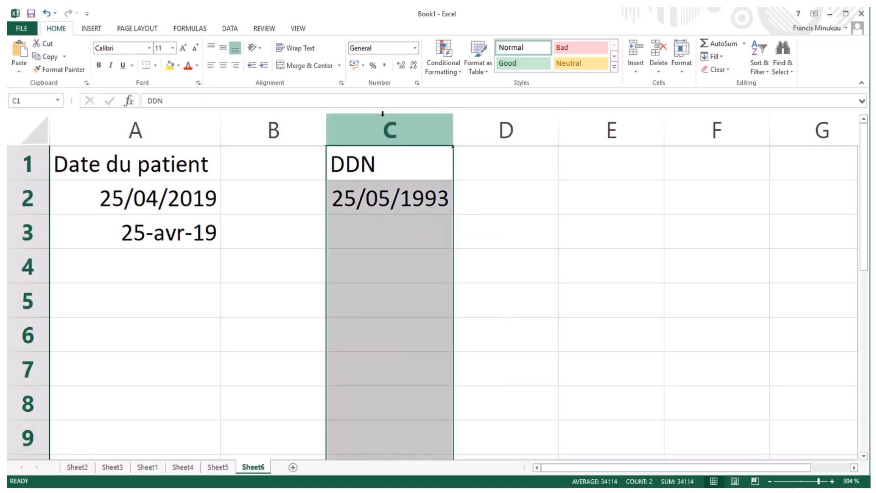
right_click(382, 115)
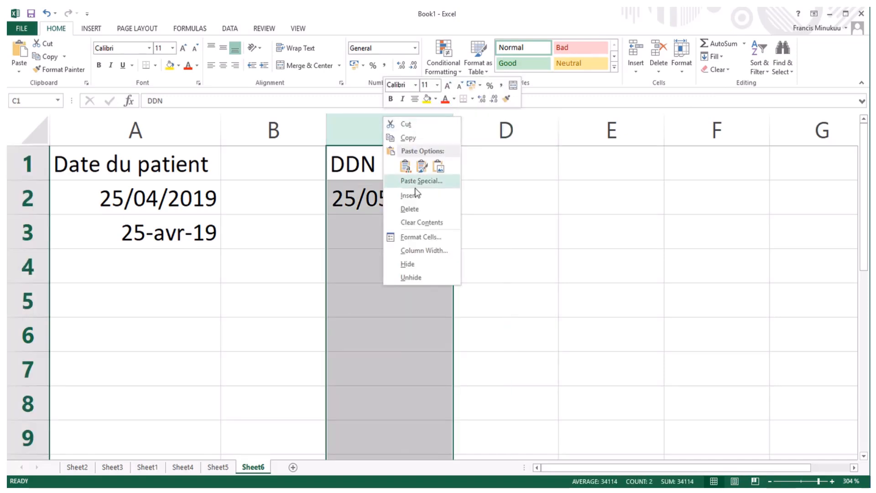
left_click(420, 236)
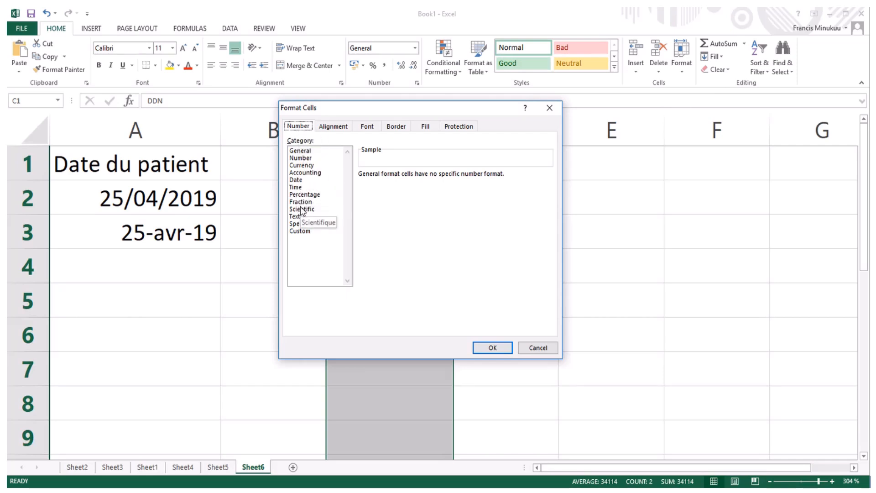
left_click(301, 180)
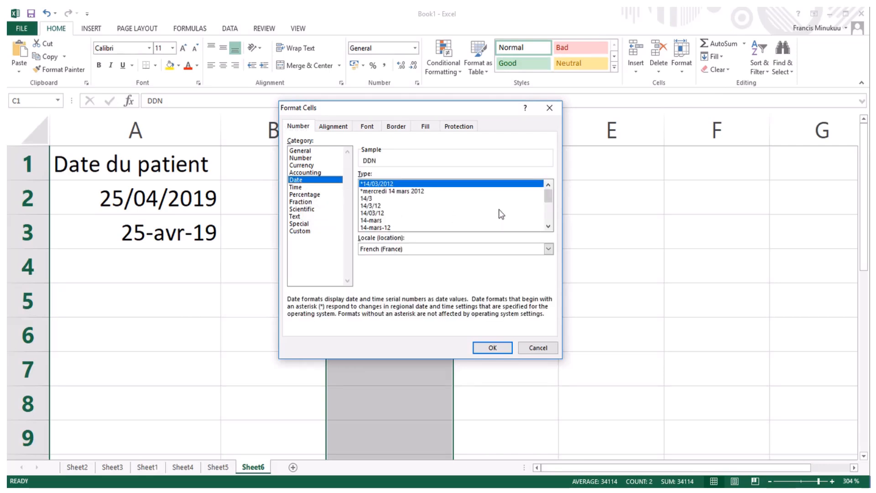
left_click_drag(551, 201, 550, 210)
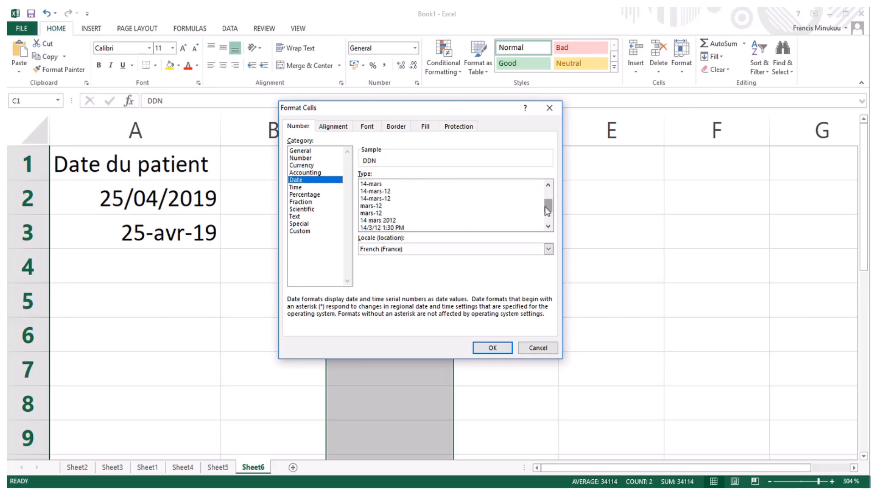
left_click(389, 221)
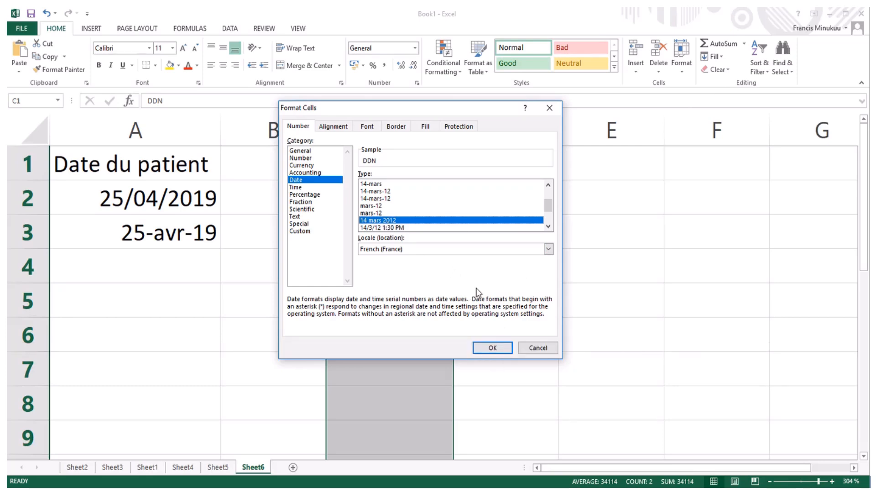
left_click(502, 348)
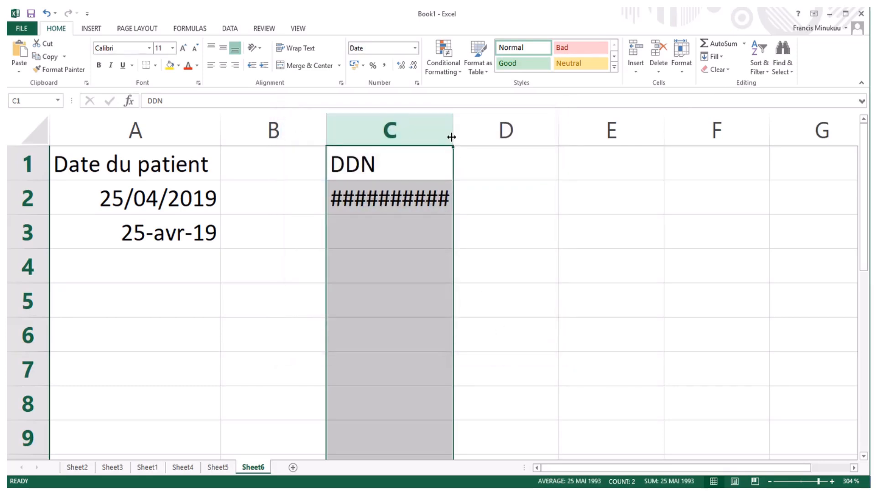
left_click_drag(451, 137, 461, 135)
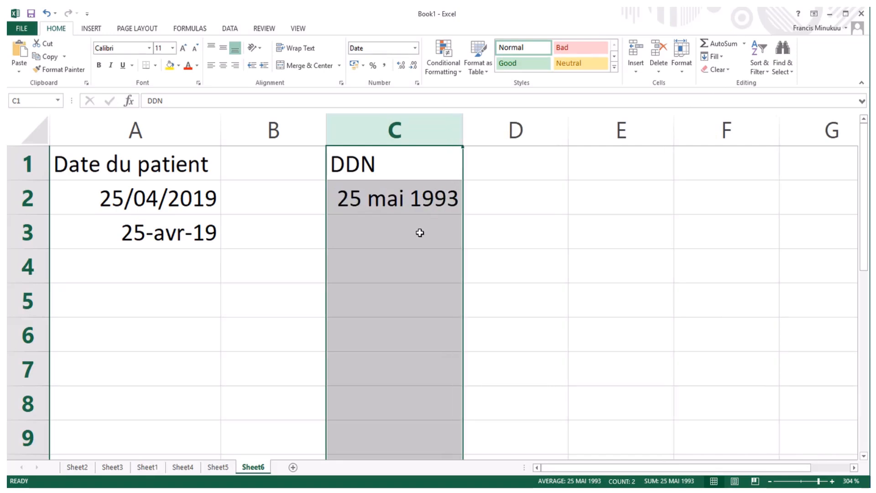
left_click(397, 233)
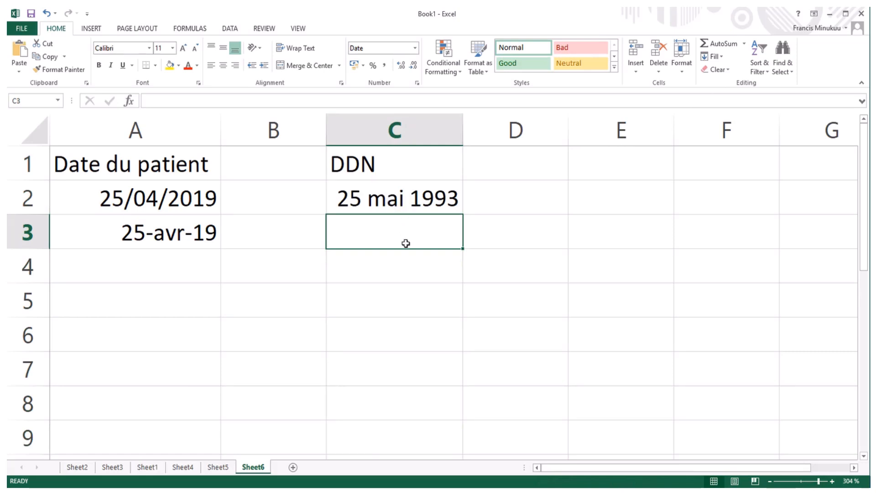
left_click(408, 116)
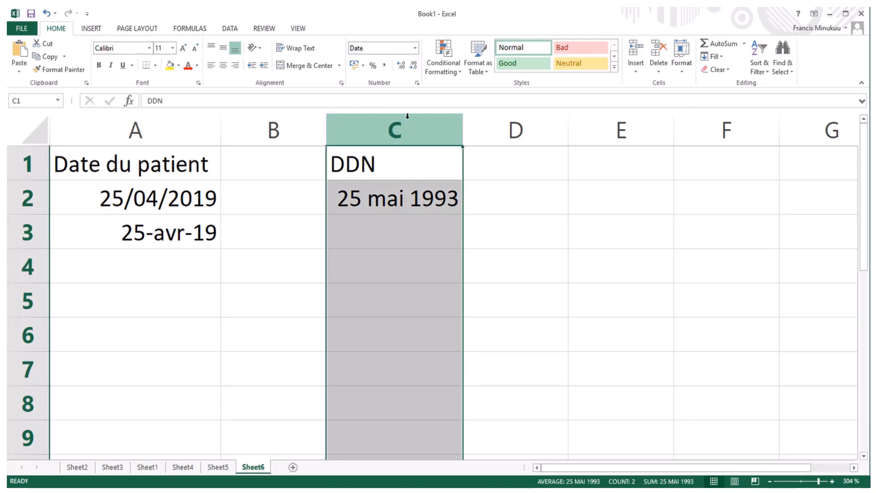
left_click(411, 236)
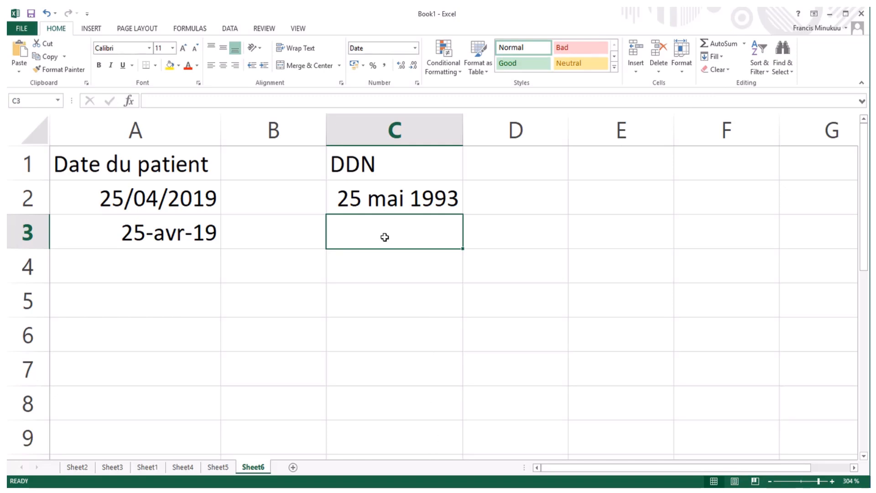
left_click(393, 264)
left_click(394, 290)
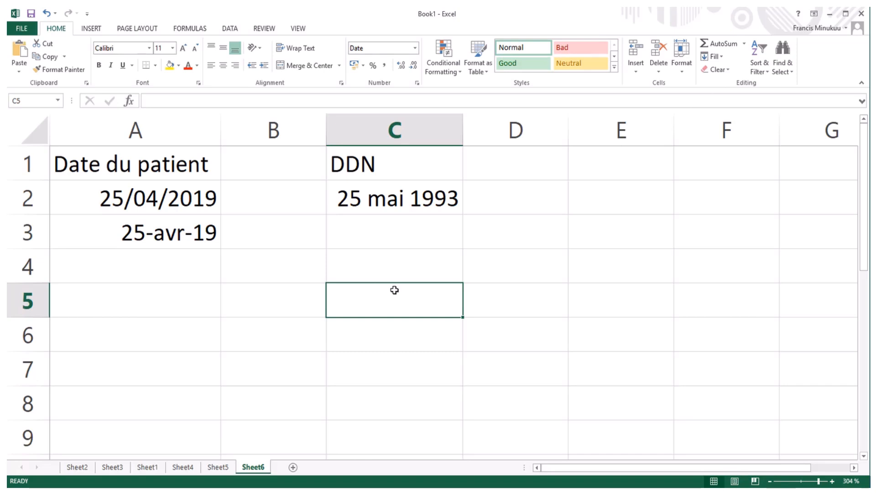
Step: Enter a second date of birth in numeric day/month/year form in cell C3
left_click(400, 234)
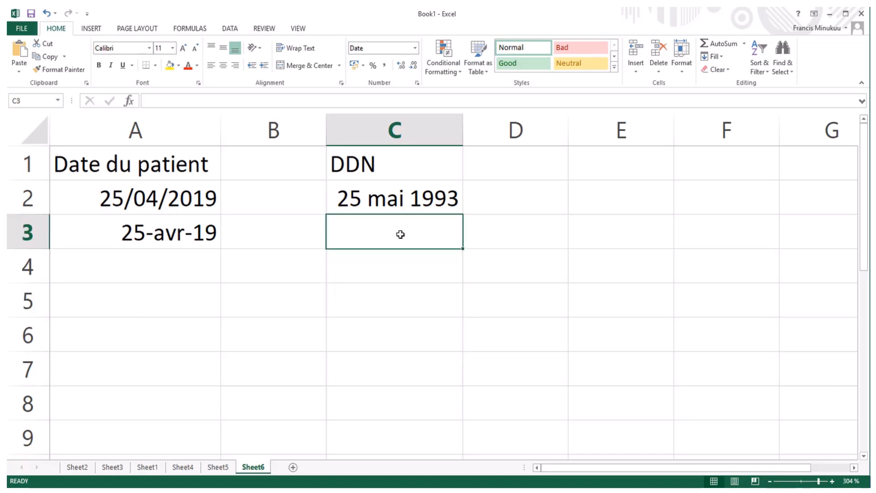
double_click(400, 234)
type("2")
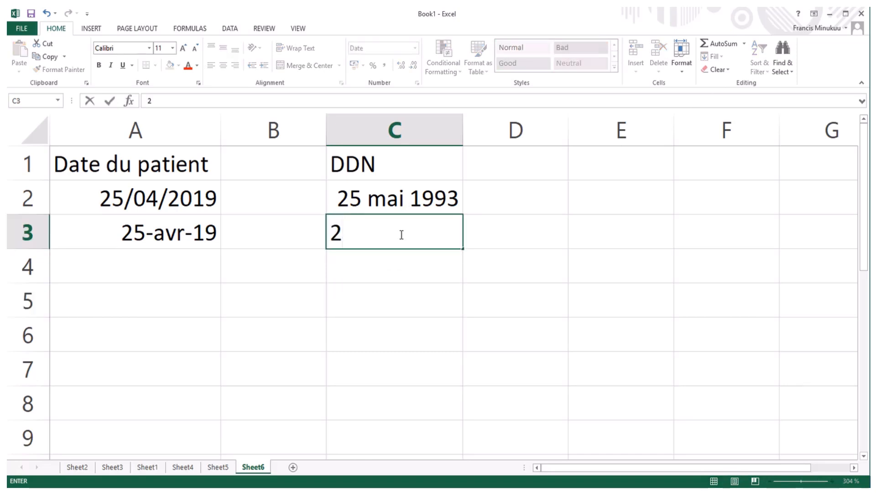
type("3/10/")
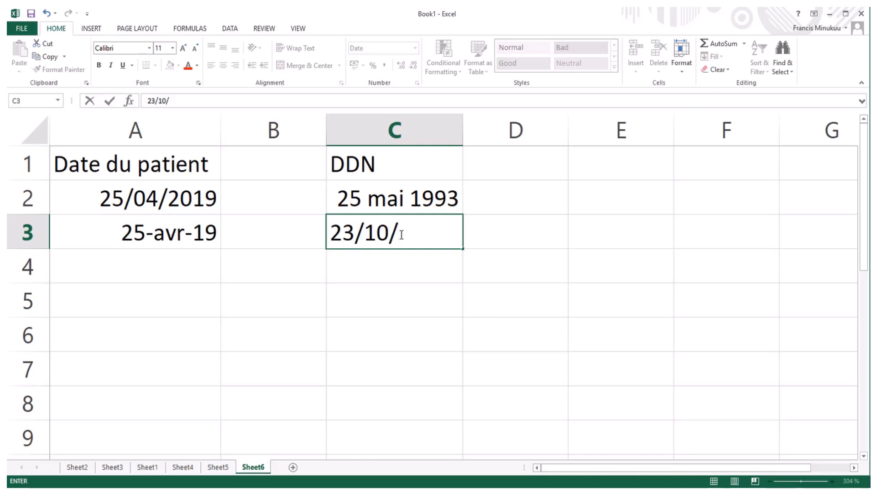
type("2018")
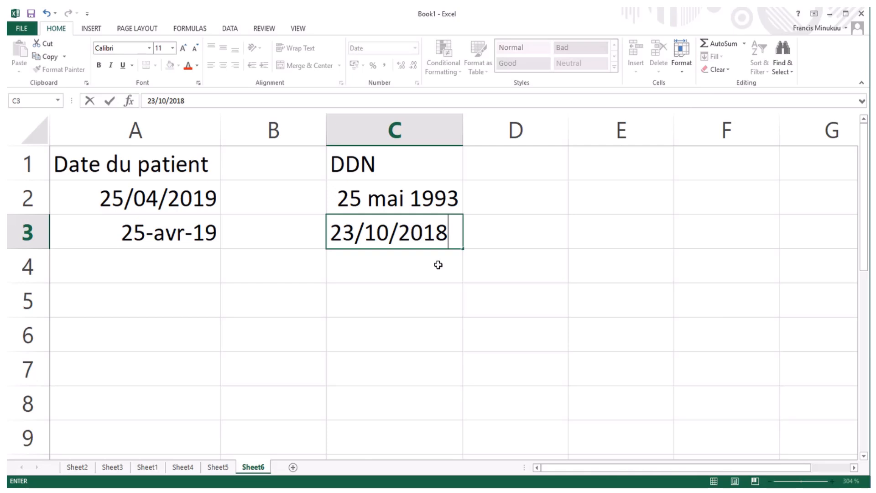
key("Return")
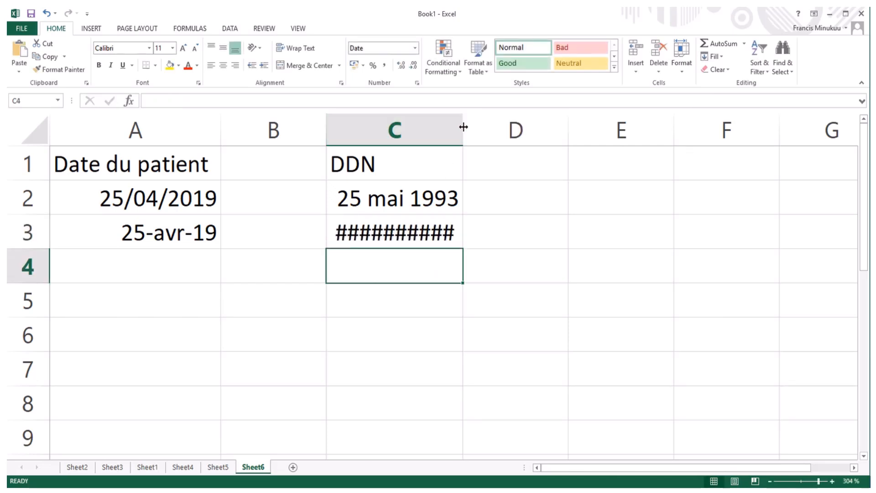
Step: Widen column C to fit its longest written-out date and center the column's contents horizontally
left_click_drag(463, 127, 522, 121)
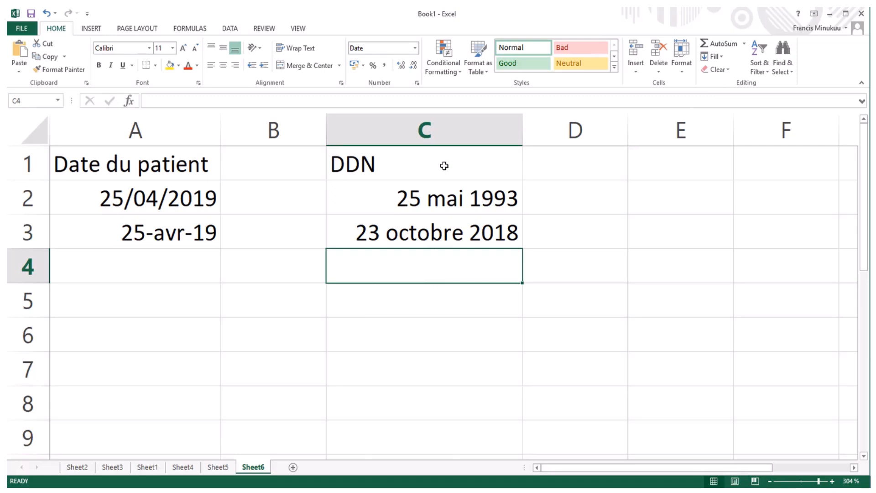
left_click(439, 113)
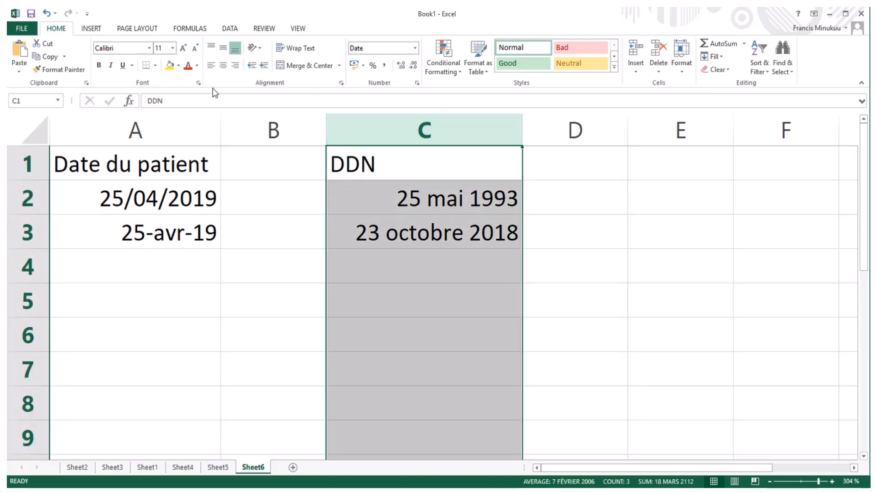
left_click(223, 67)
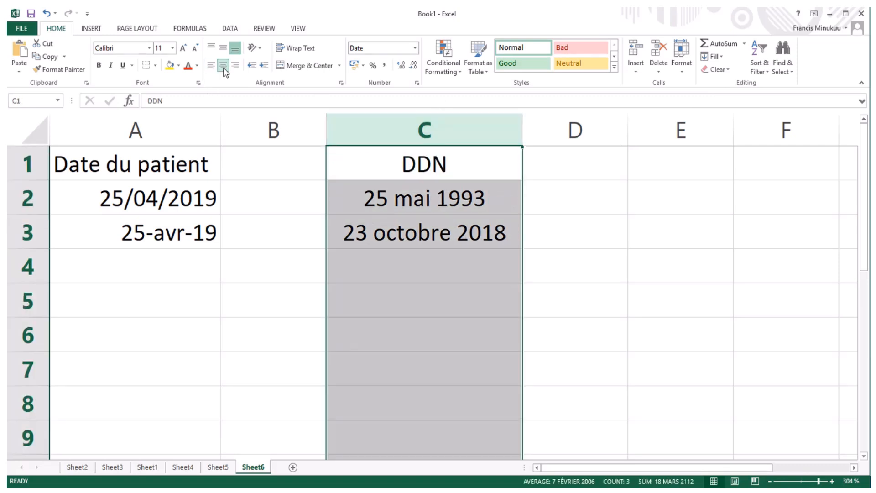
Step: Enter a third date of birth in numeric day/month/year form in cell C4
left_click(455, 272)
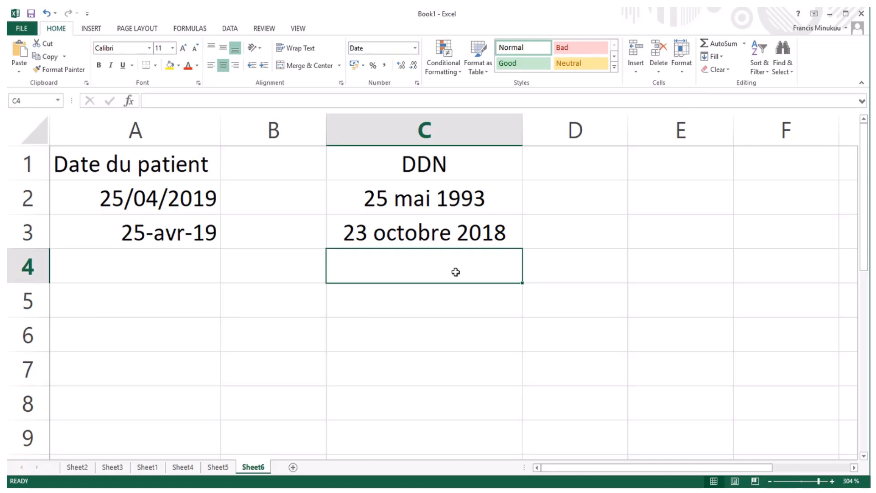
type("02")
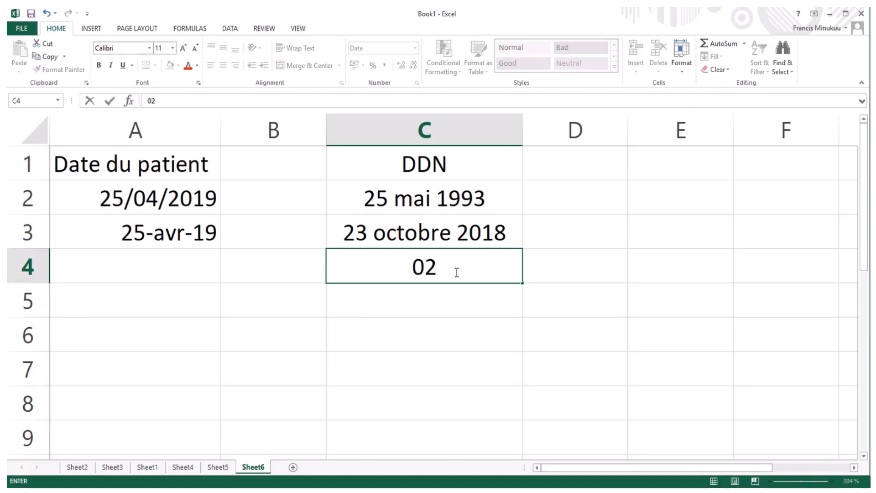
type("/01/")
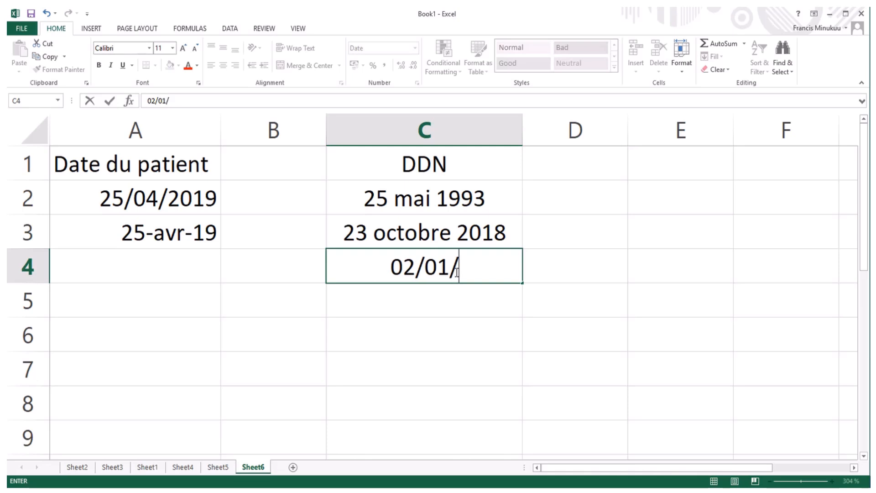
type("1")
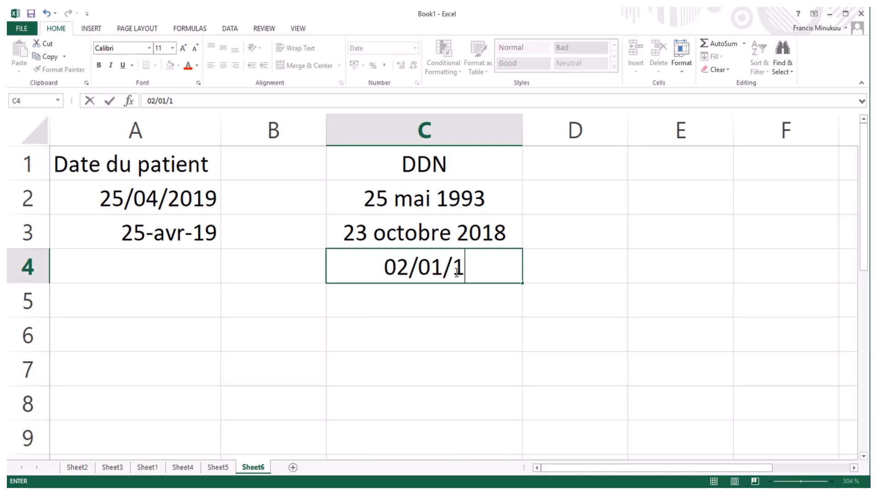
type("999")
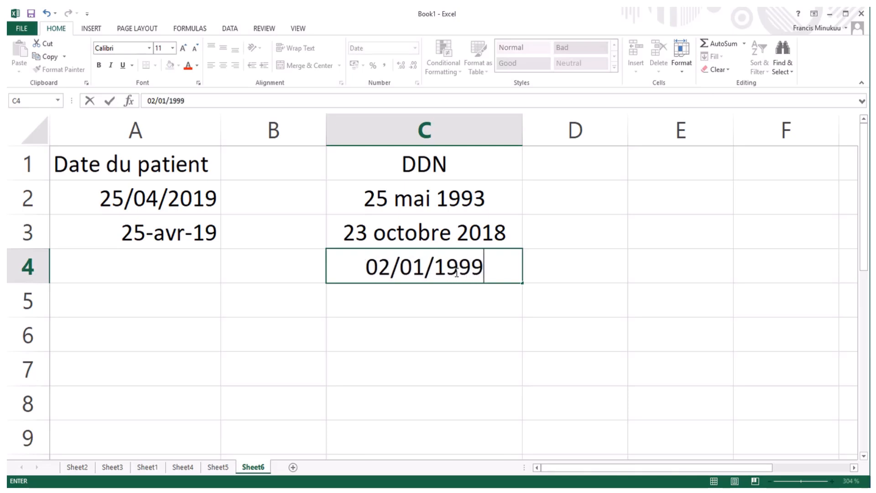
left_click(448, 297)
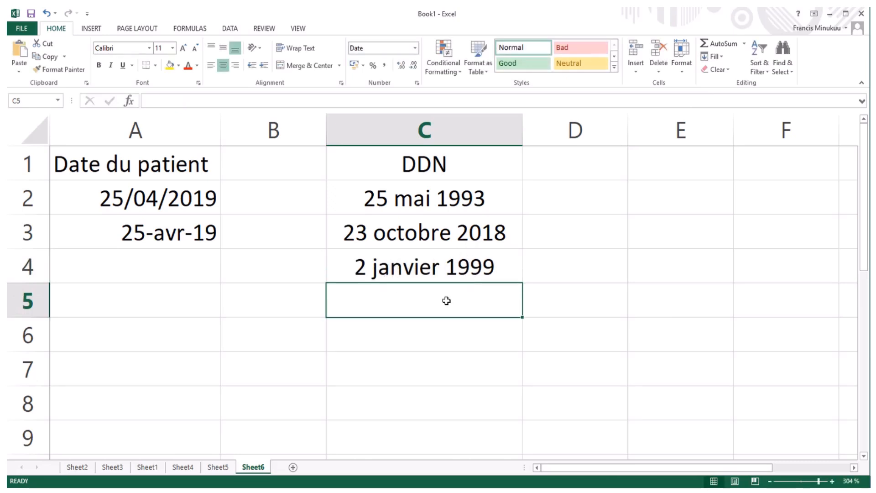
Step: Enter a fourth date of birth in numeric day/month/year form in cell C5
type("02")
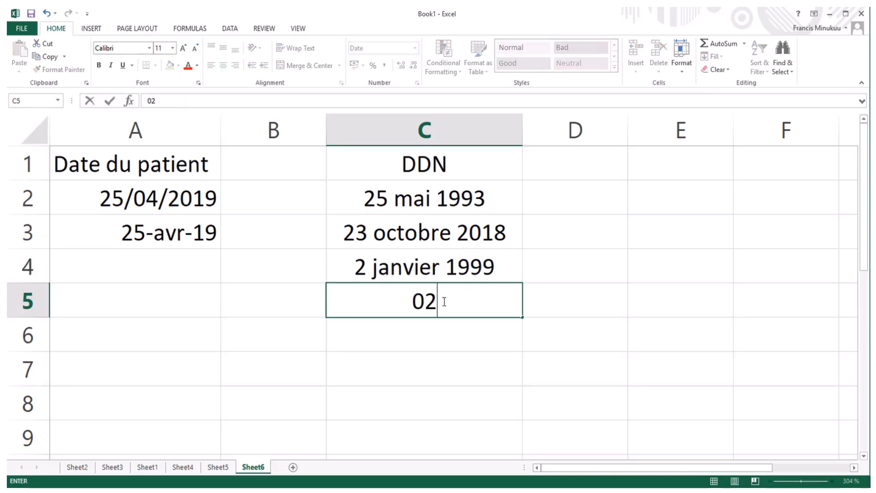
type("/02")
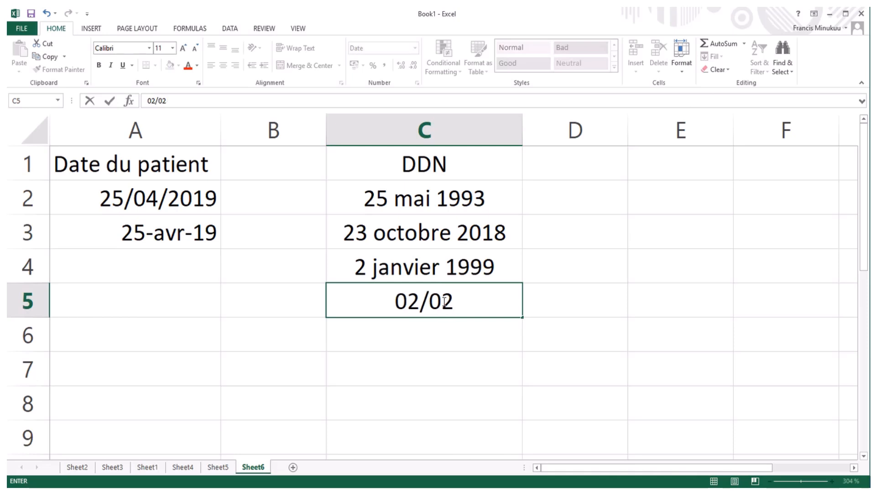
type("/20")
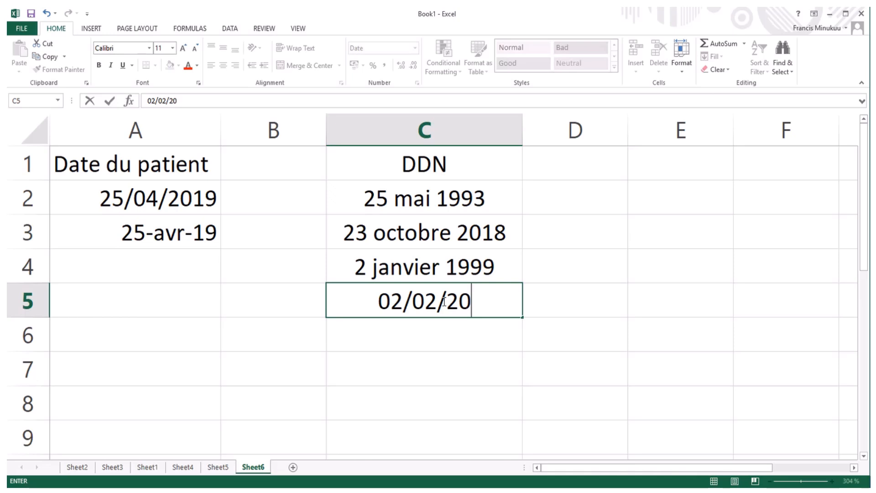
type("17")
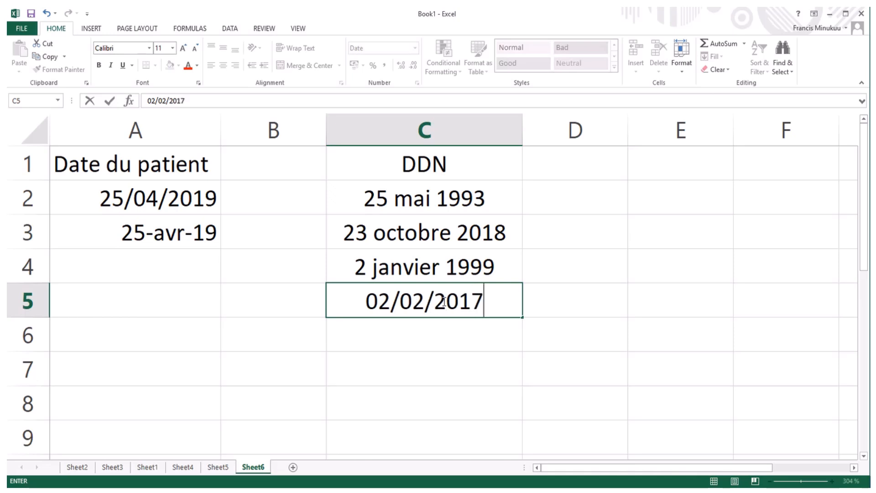
left_click(426, 339)
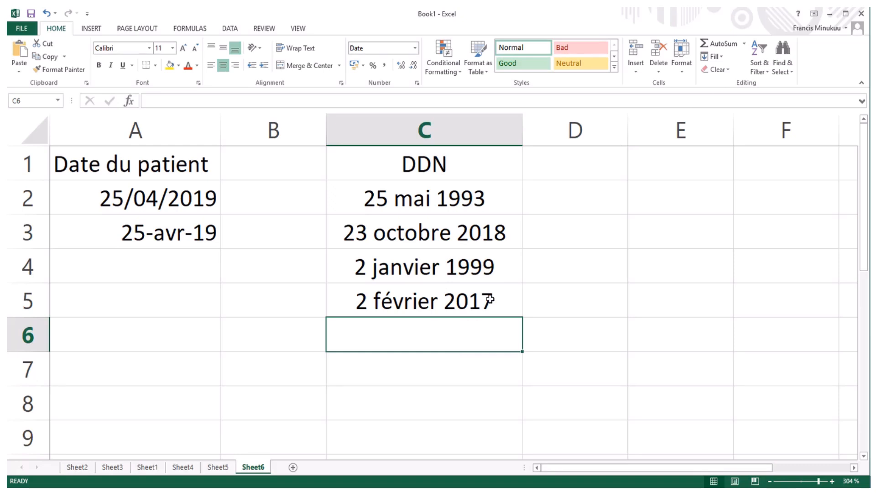
Step: Format the whole of column D as dates using the first "14-mars-12" type with the French (France) locale
left_click(589, 112)
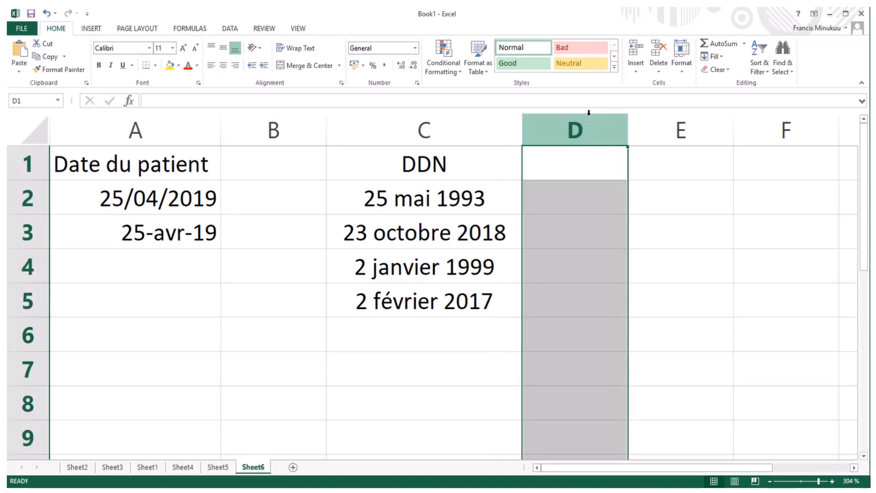
right_click(588, 113)
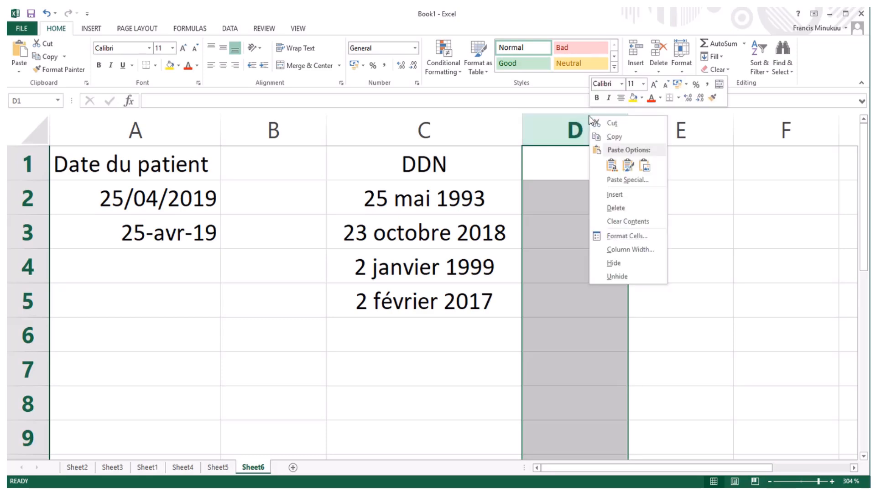
left_click(624, 235)
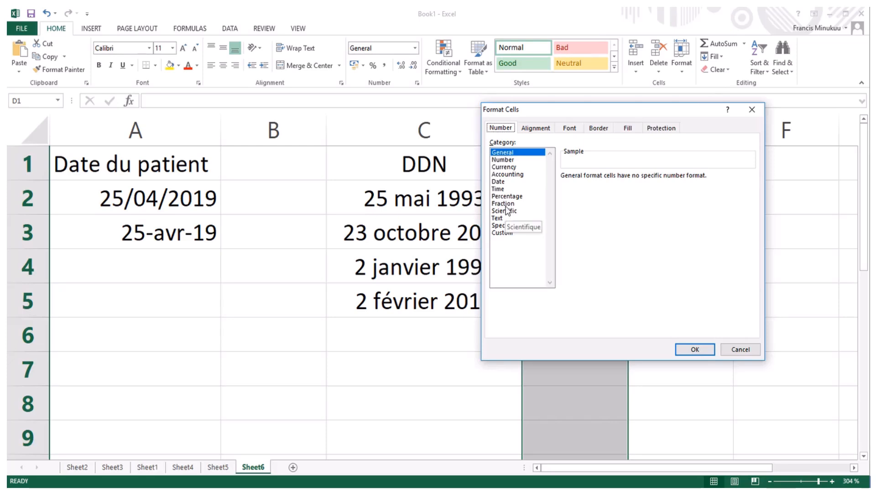
left_click(504, 183)
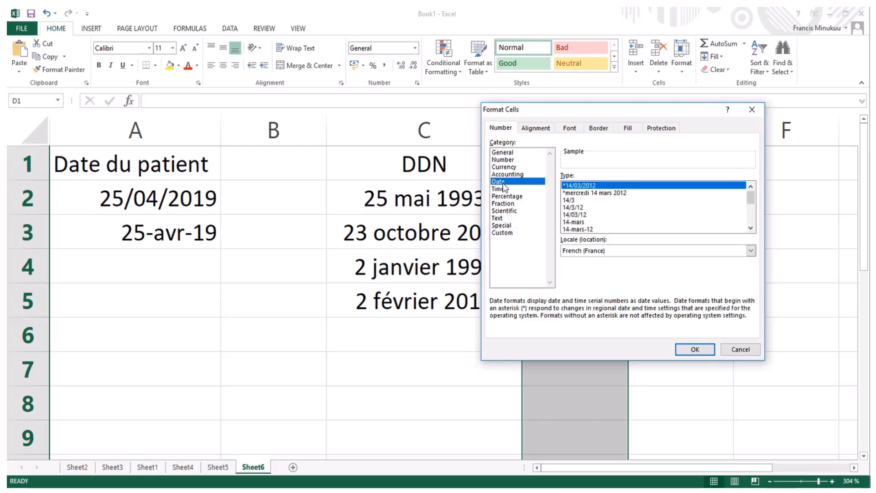
left_click_drag(747, 200, 747, 214)
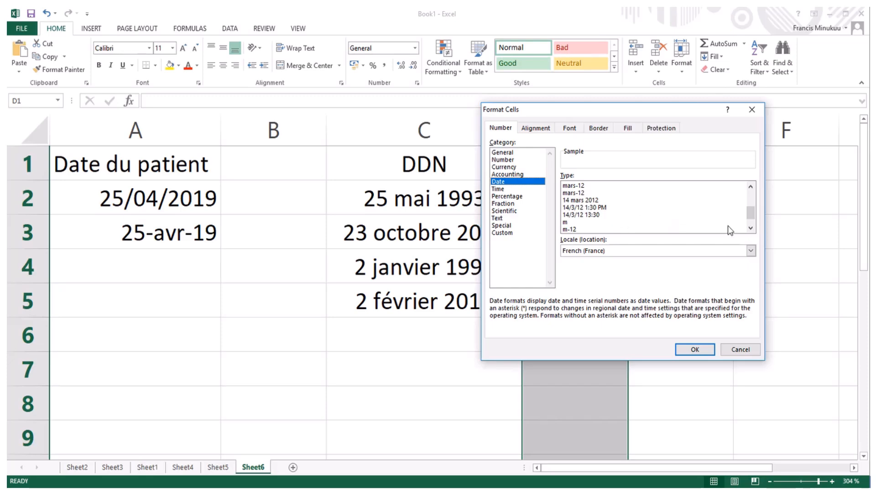
left_click_drag(751, 217, 750, 205)
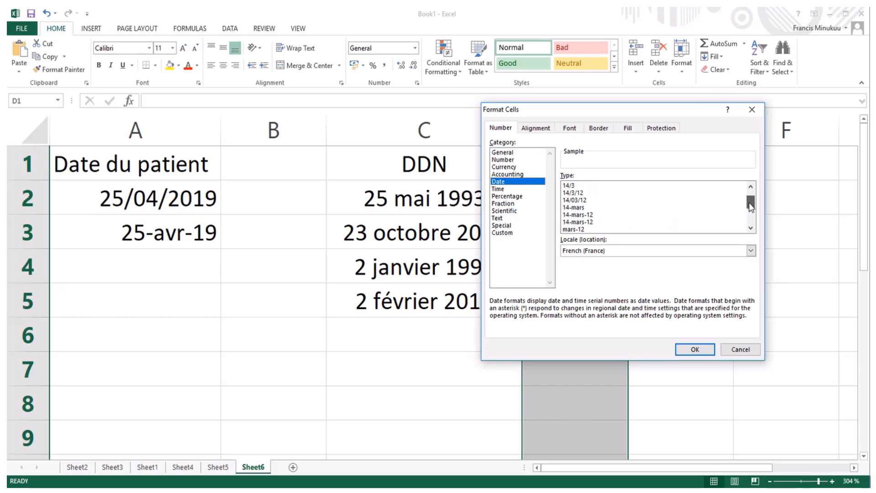
left_click(590, 215)
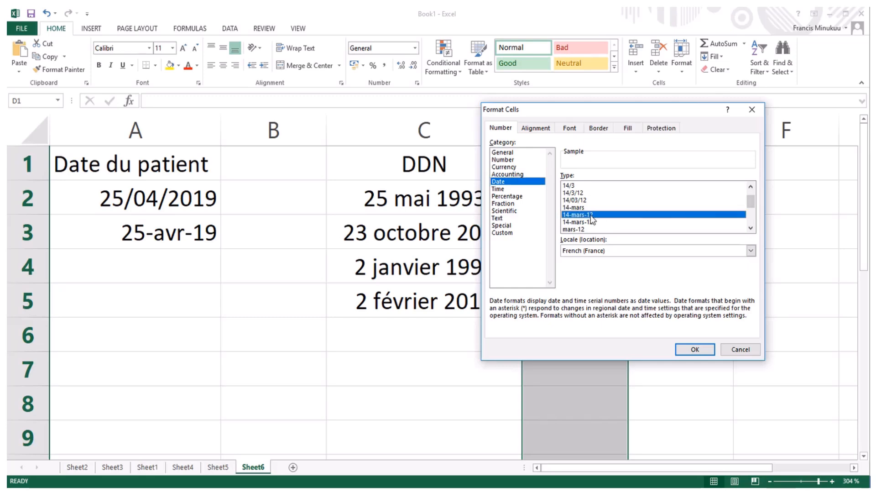
left_click(703, 343)
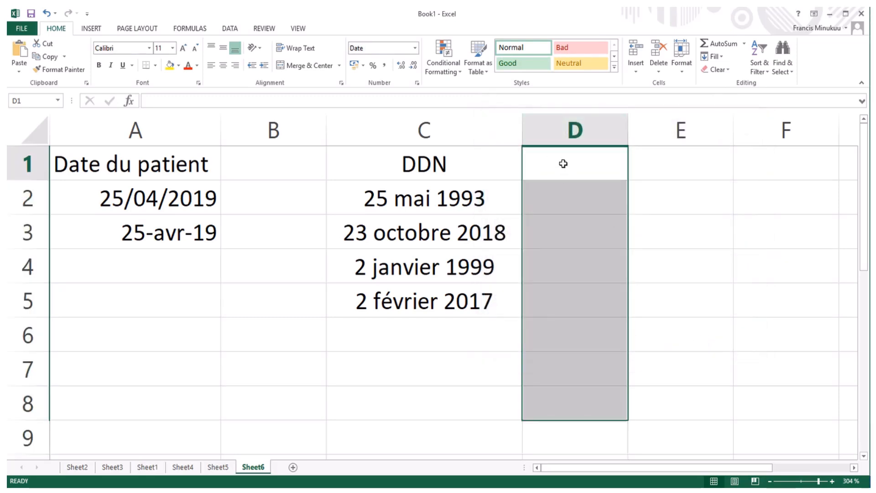
Step: Enter the heading "Date consult" in cell D1 and widen column D to fit it
left_click(563, 163)
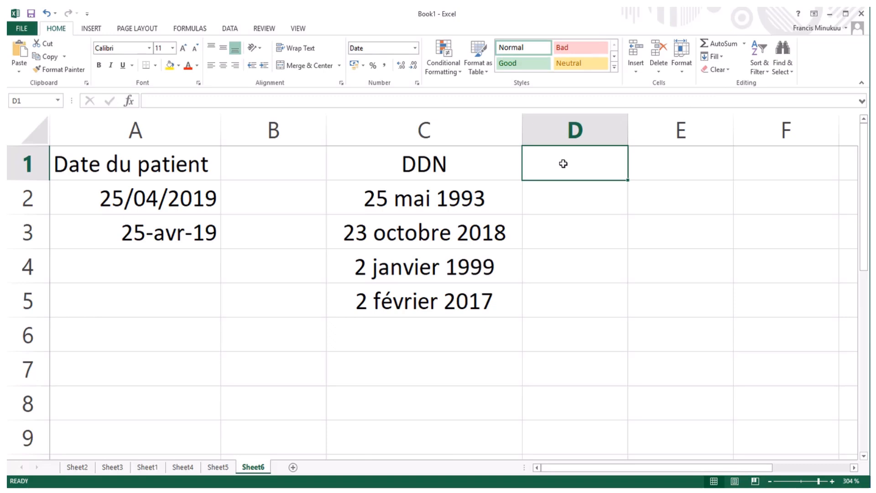
type("D")
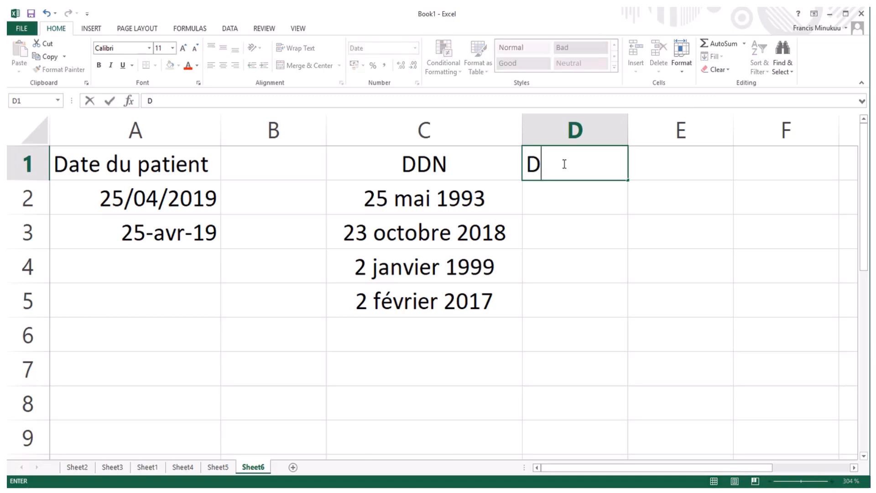
type("ate con")
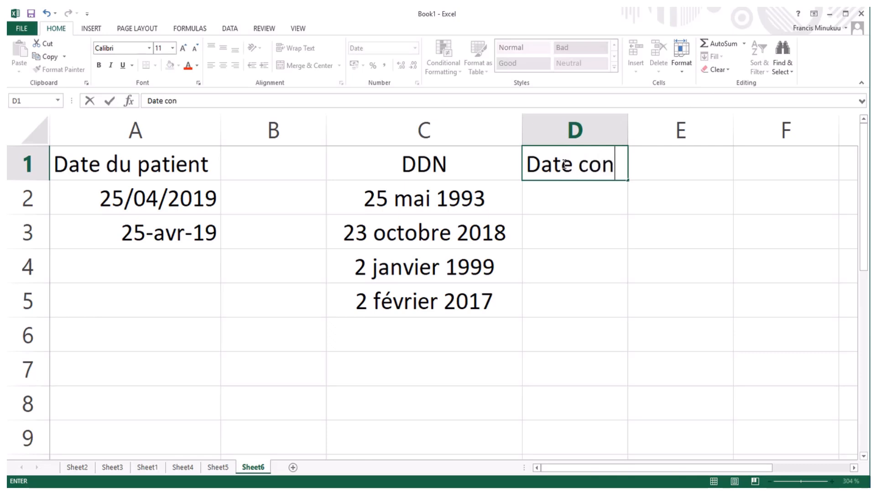
type("sult")
left_click(597, 118)
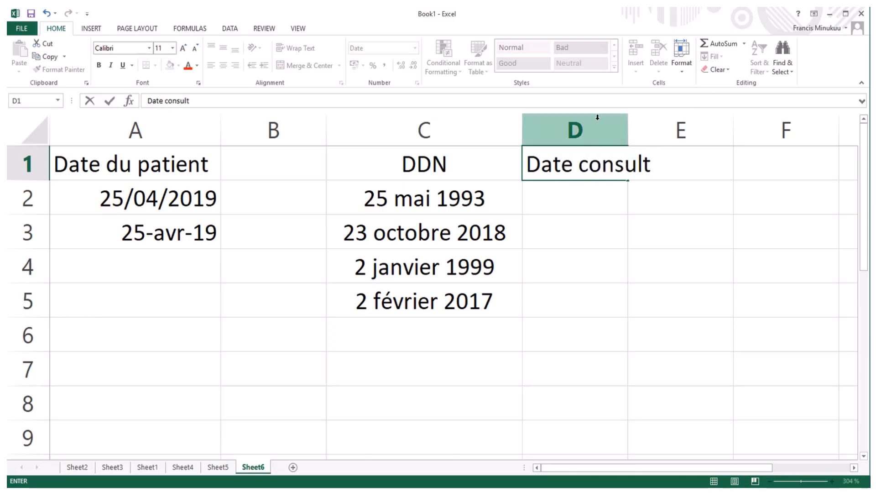
left_click(636, 208)
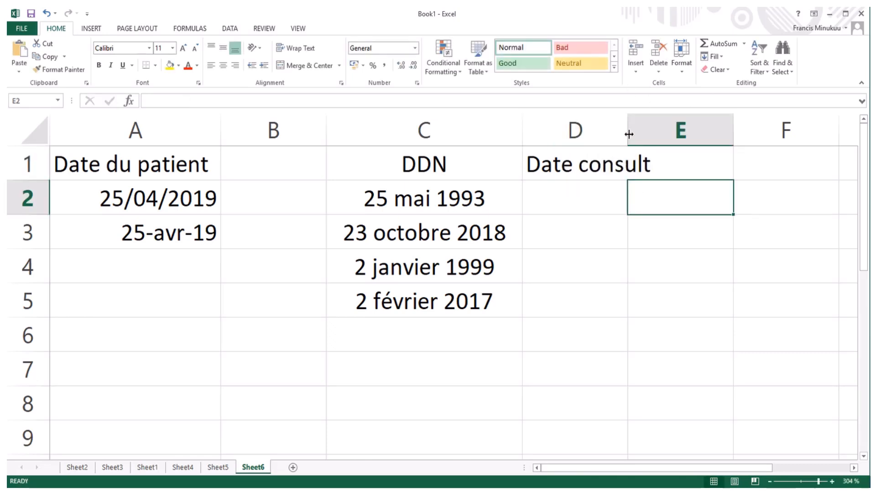
left_click_drag(629, 134, 658, 130)
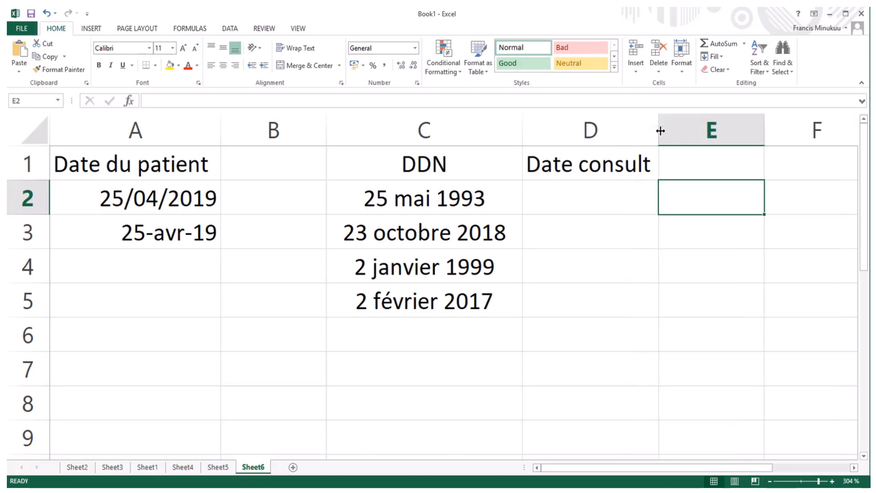
Step: Enter the consultation date 2/05/2017 in cell D2
left_click(596, 197)
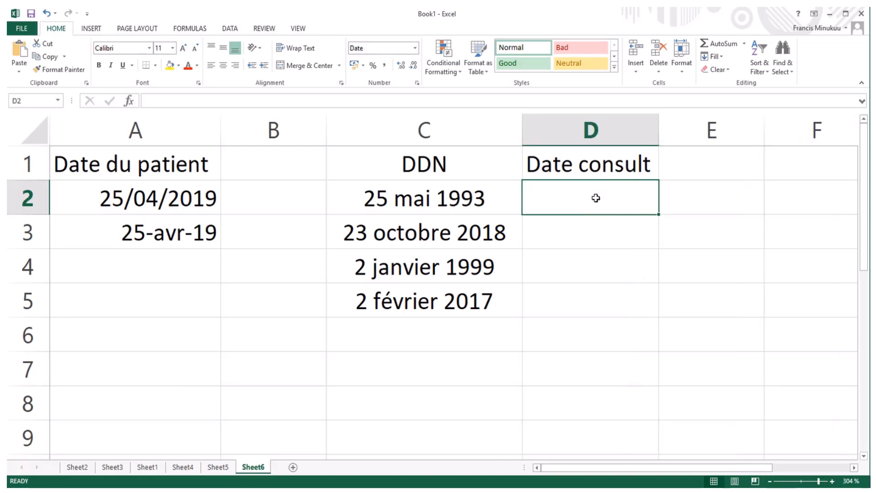
type("2")
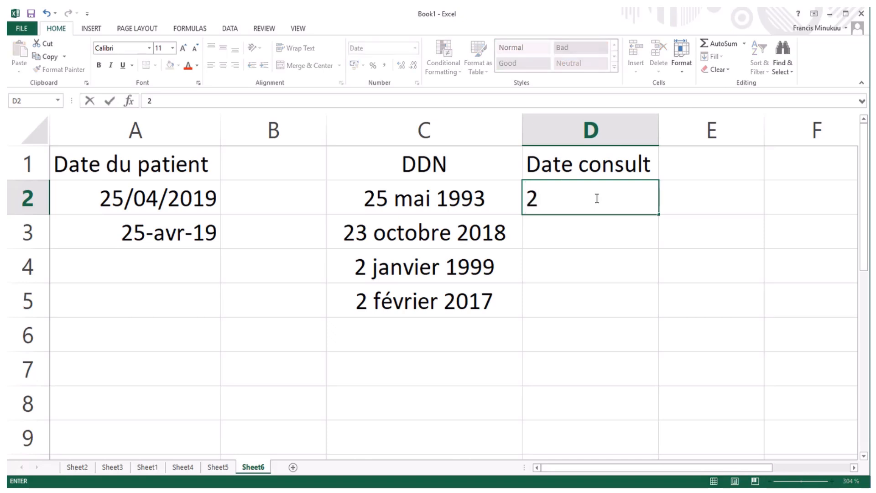
type("/05/")
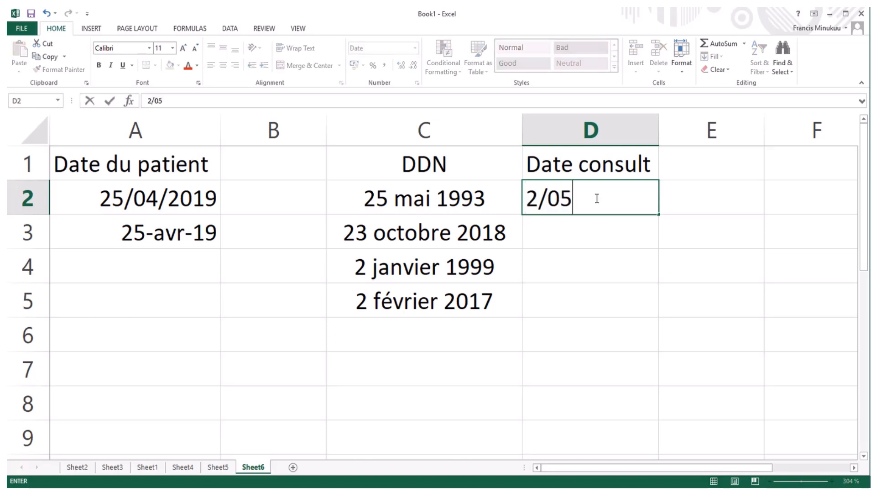
type("2017")
key("Return")
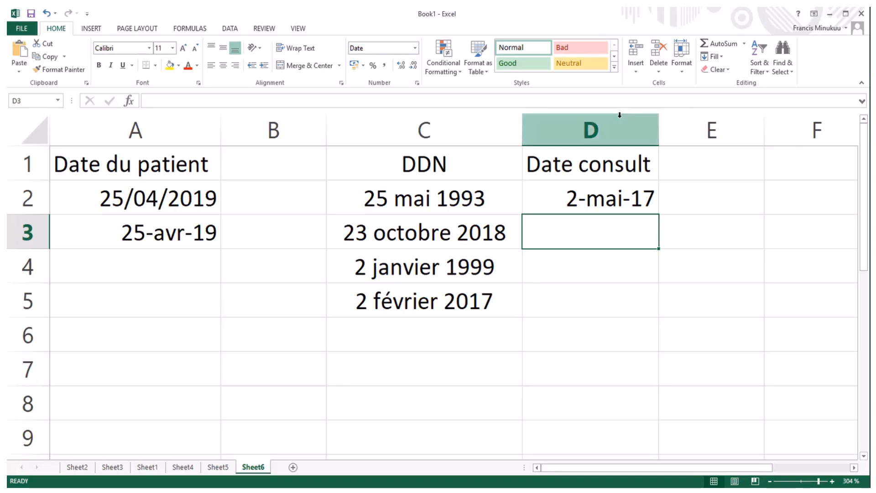
Step: Center the contents of column D horizontally and select cell D3
left_click(591, 130)
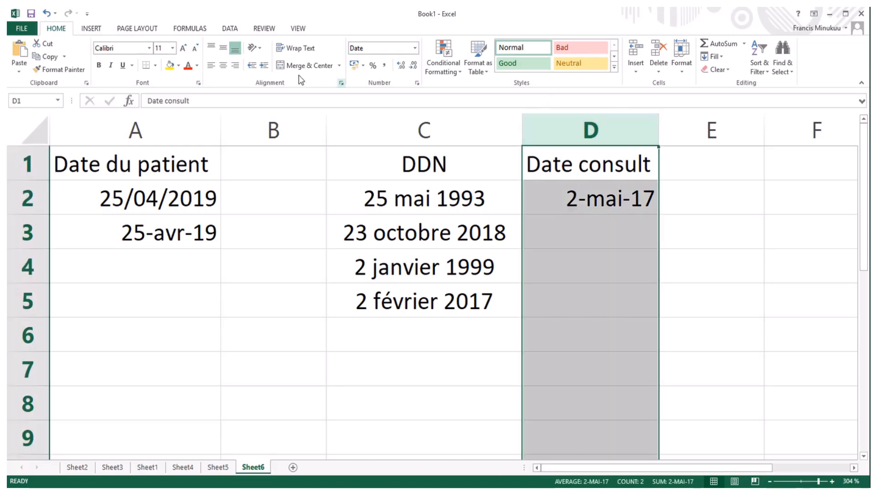
left_click(224, 65)
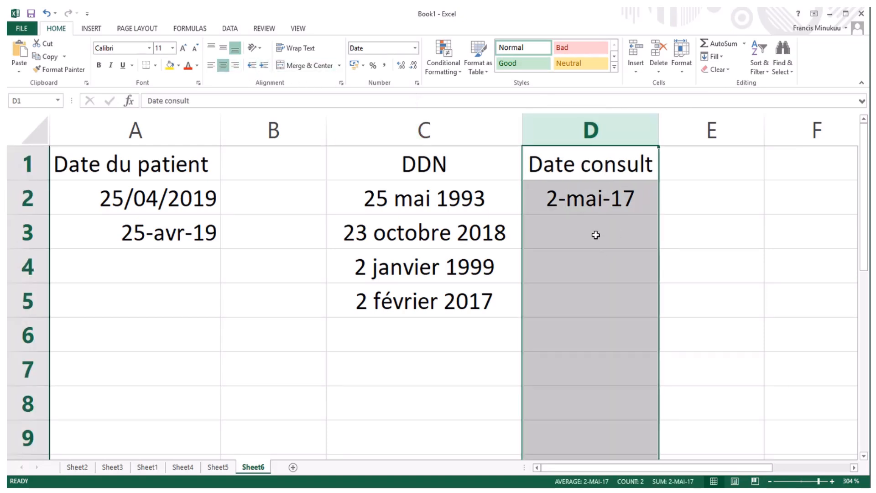
left_click(595, 235)
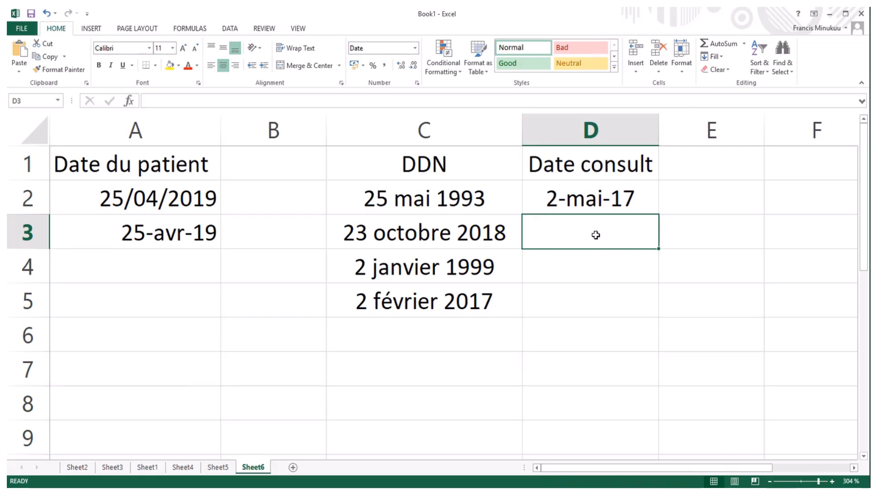